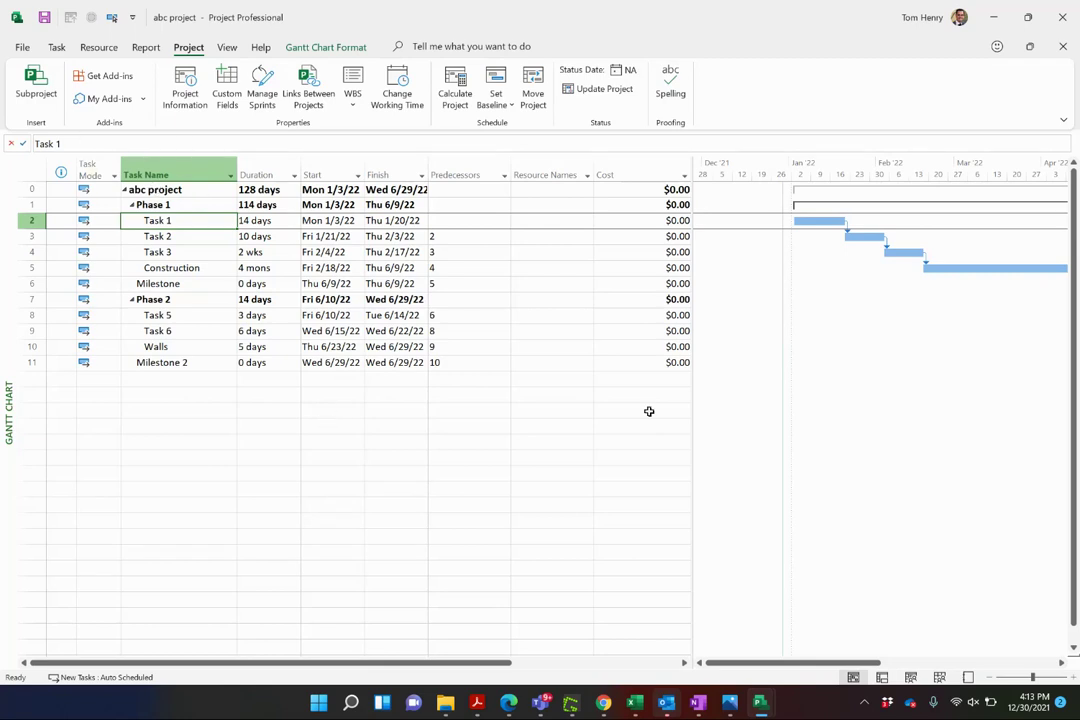
View the XYZ Project schedule and switch to the Resource Pool file
click(761, 703)
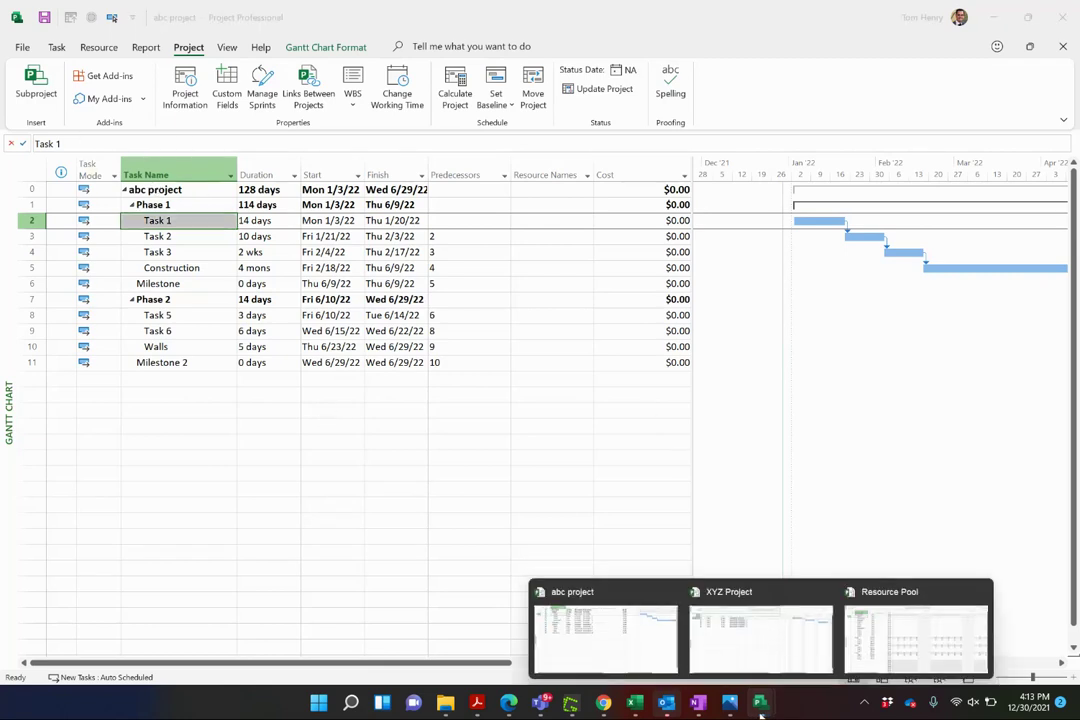
click(763, 657)
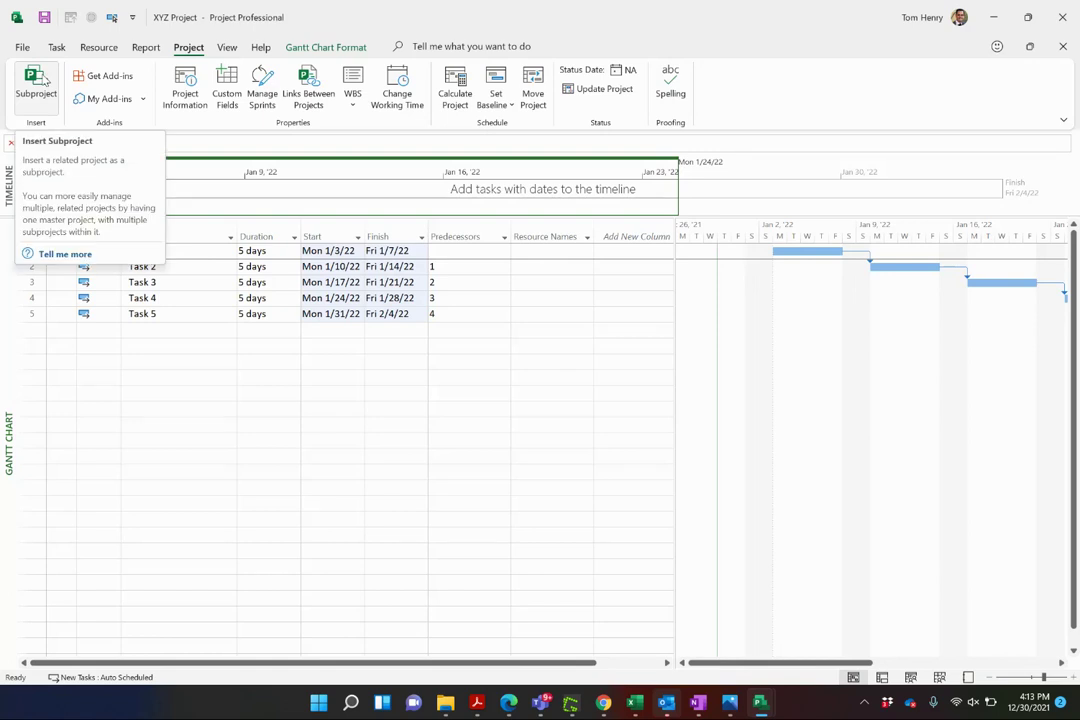
mouse_move(760, 703)
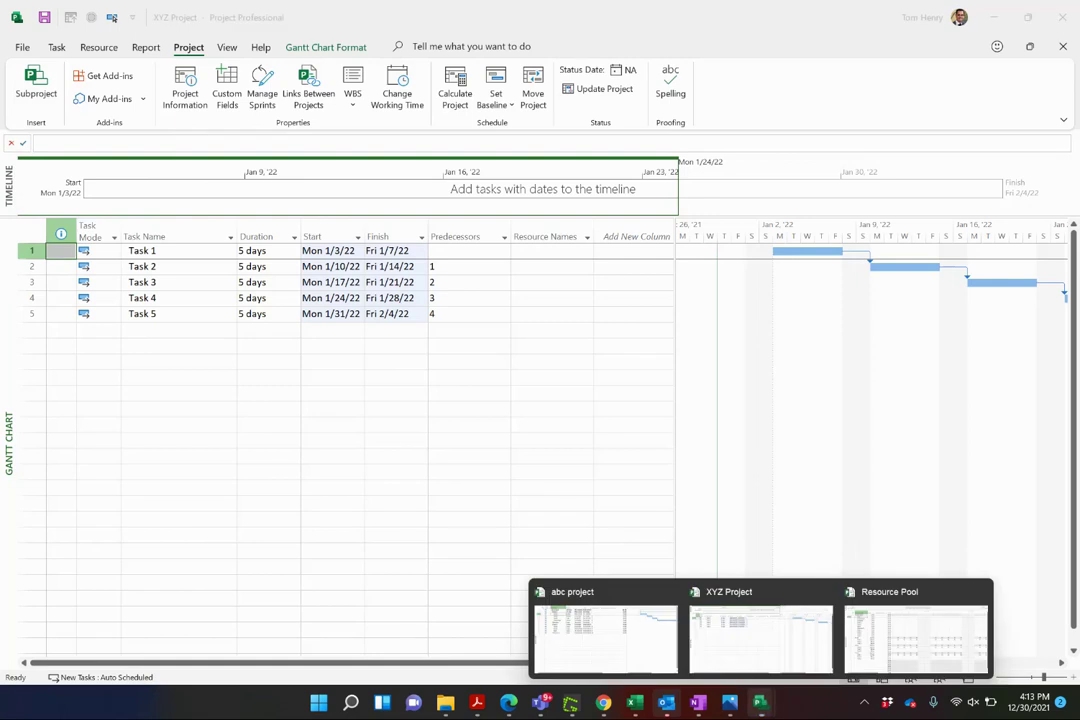
click(855, 652)
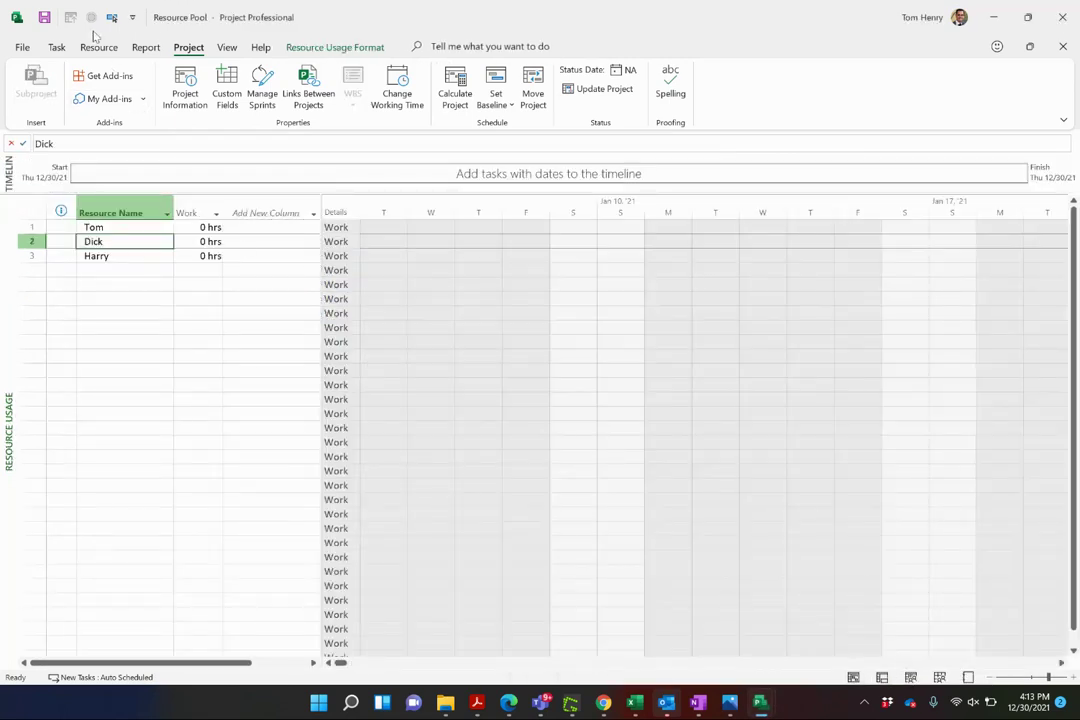
Display the Resource Pool file in the Gantt Chart view and switch it to the Resource Sheet view
click(226, 47)
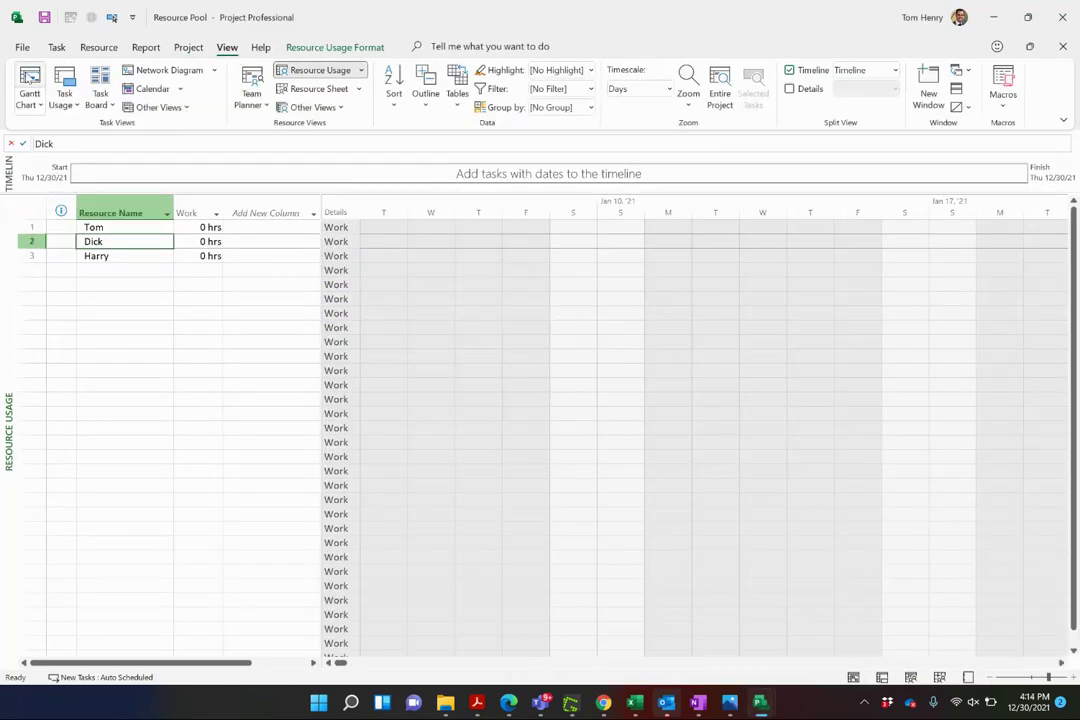
click(29, 80)
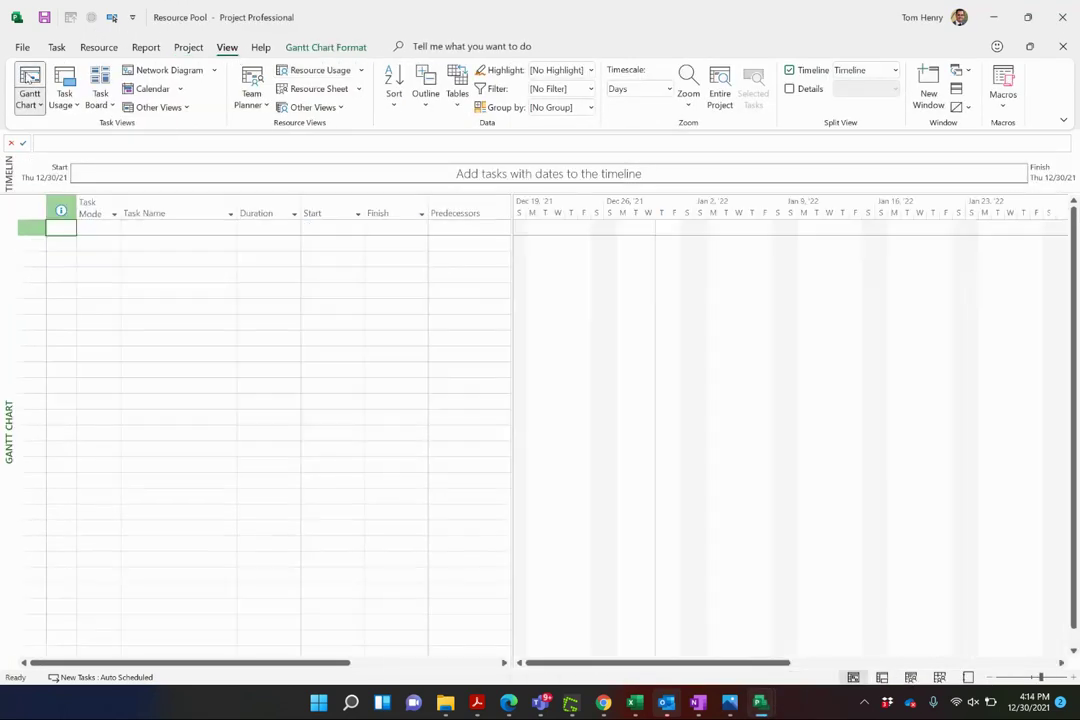
click(312, 90)
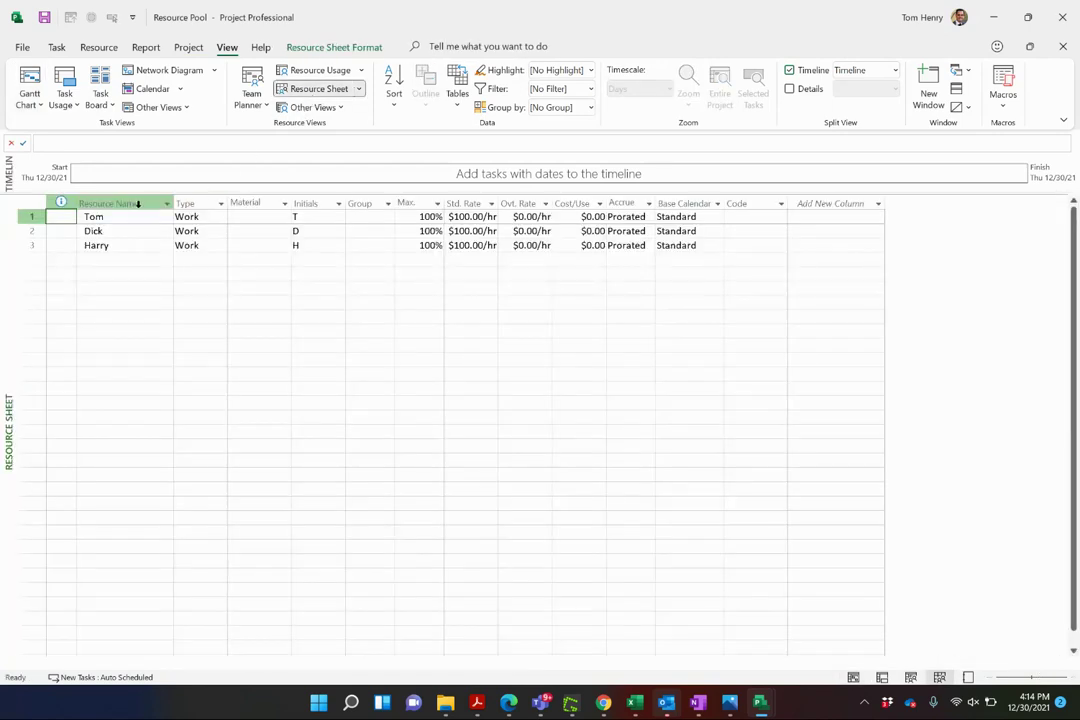
Review the resource names and standard rates in the resource sheet and save the Resource Pool file
click(134, 216)
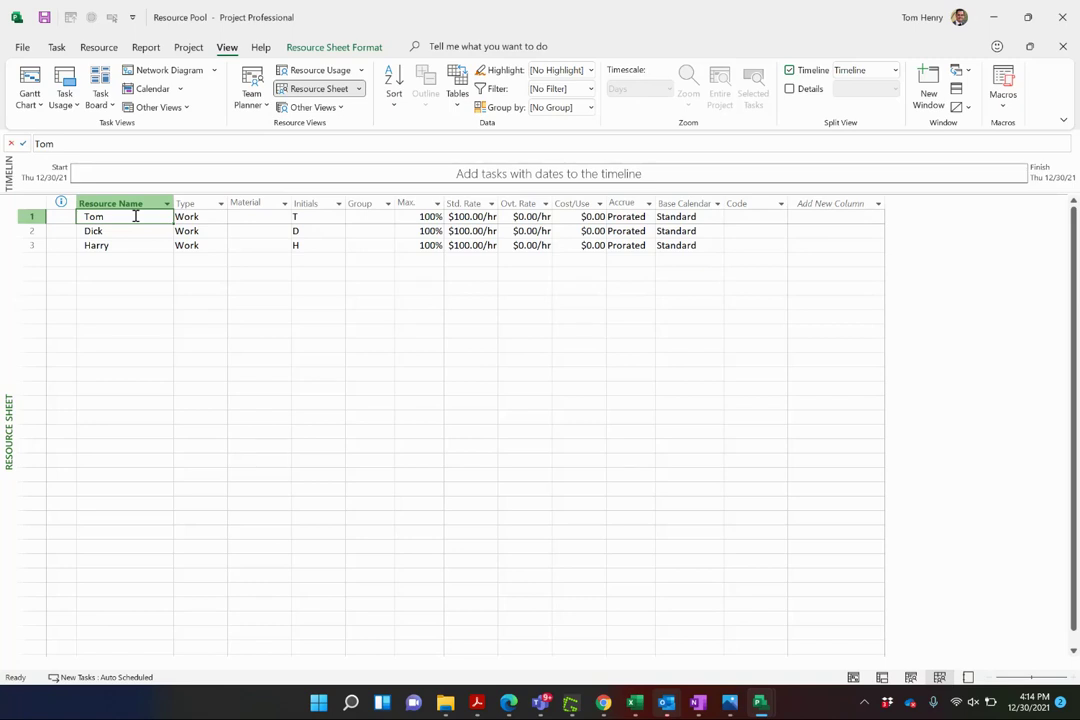
click(140, 274)
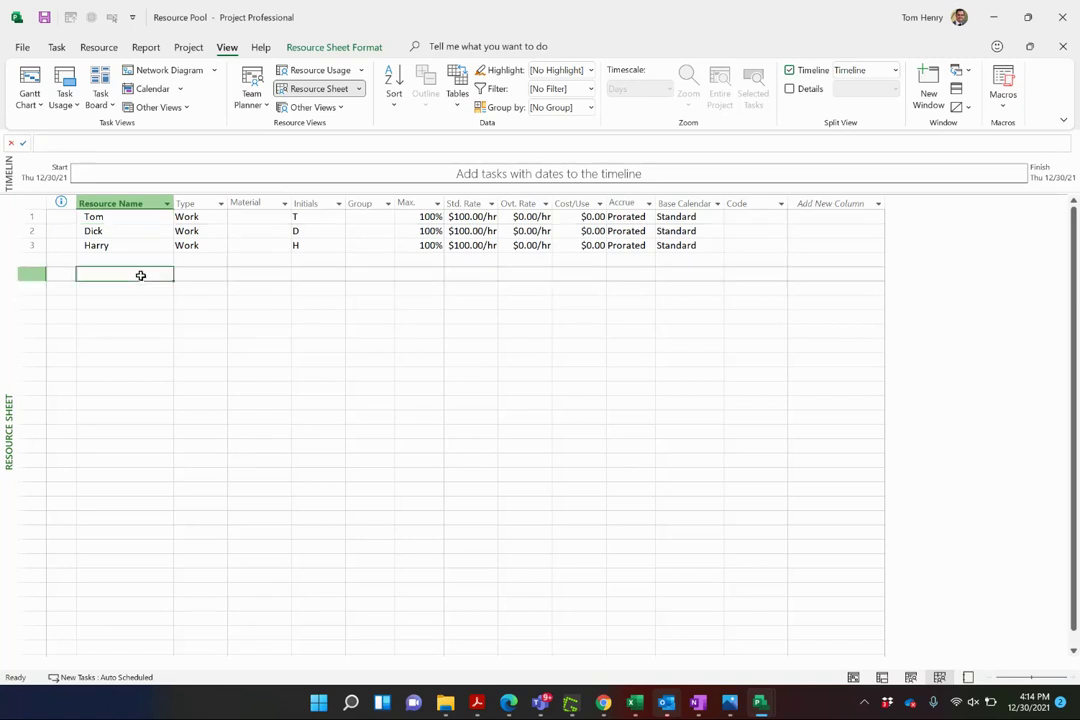
click(472, 229)
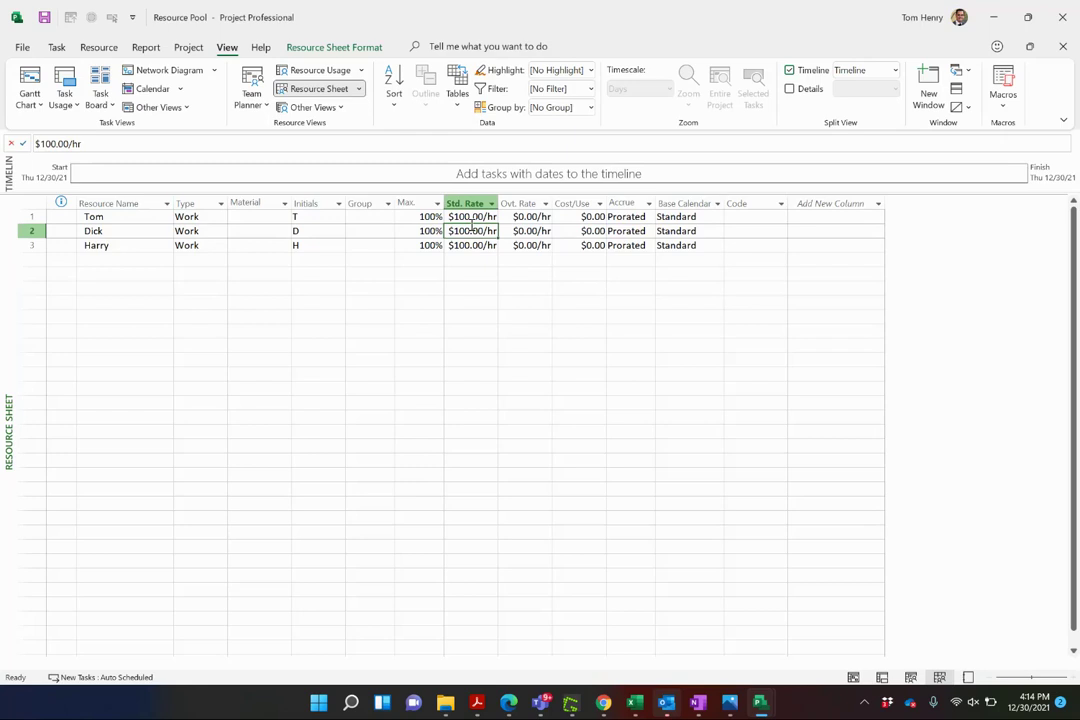
right_click(159, 230)
key(Escape)
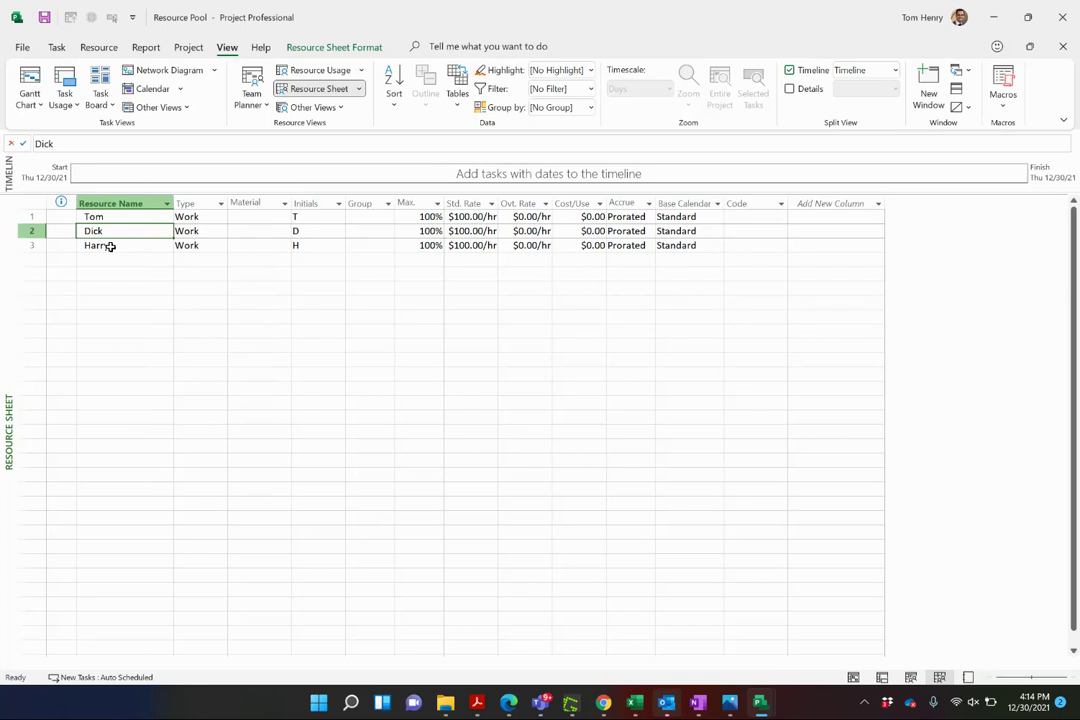
click(47, 19)
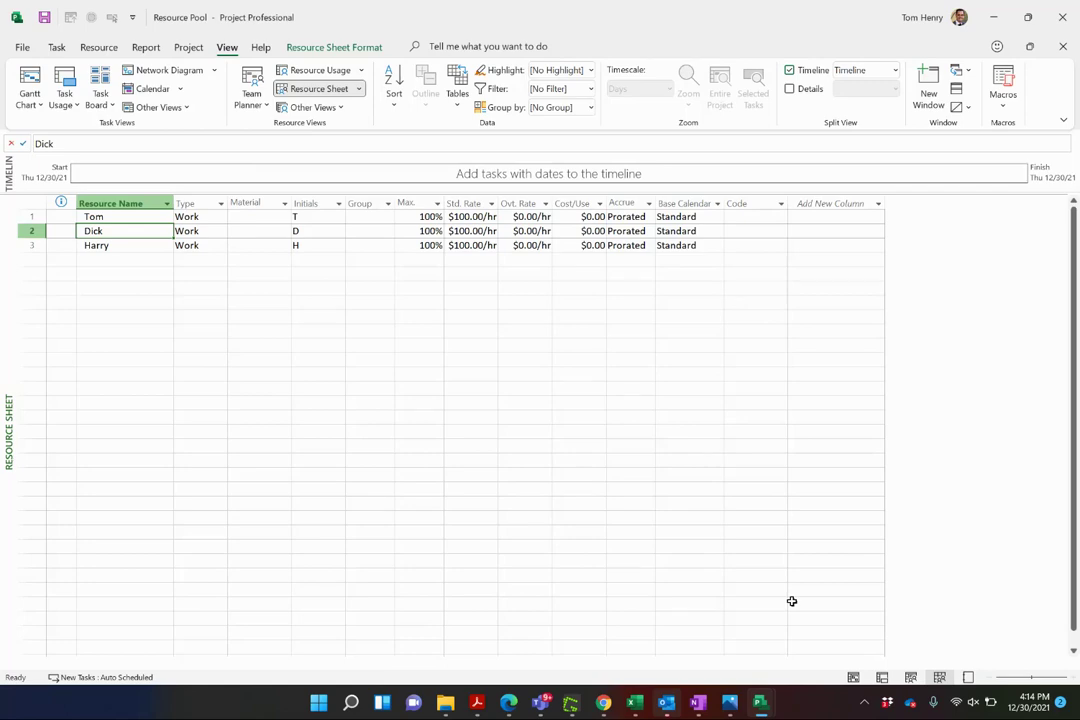
Switch to abc project and set it to share resources from the Resource Pool file
click(760, 703)
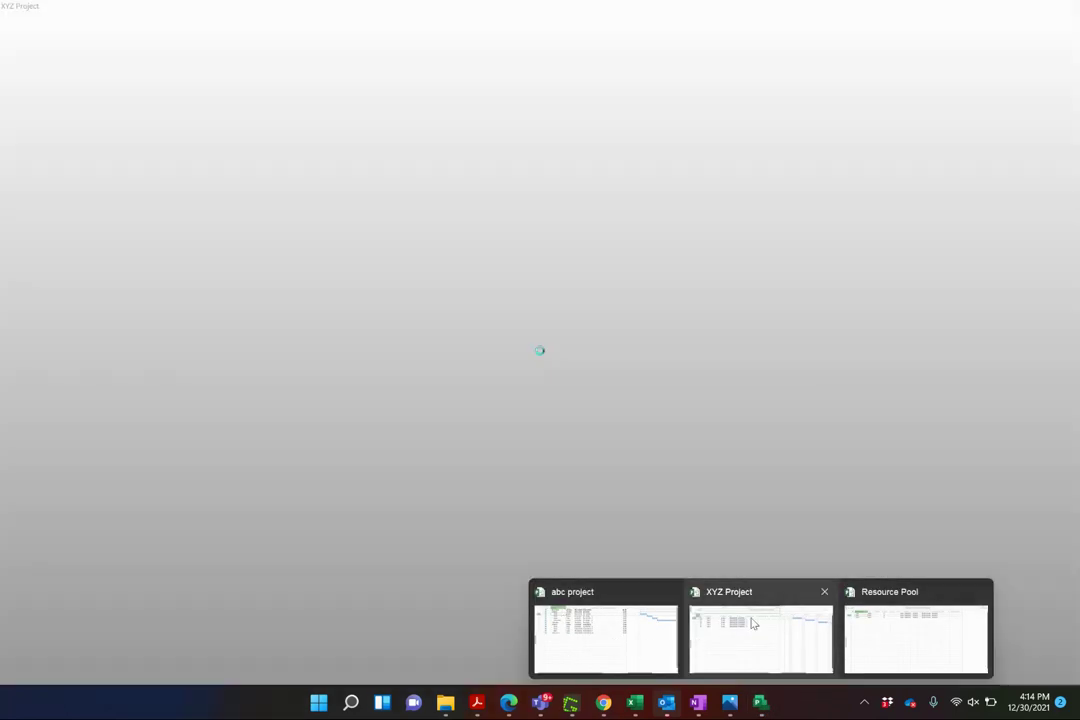
mouse_move(758, 614)
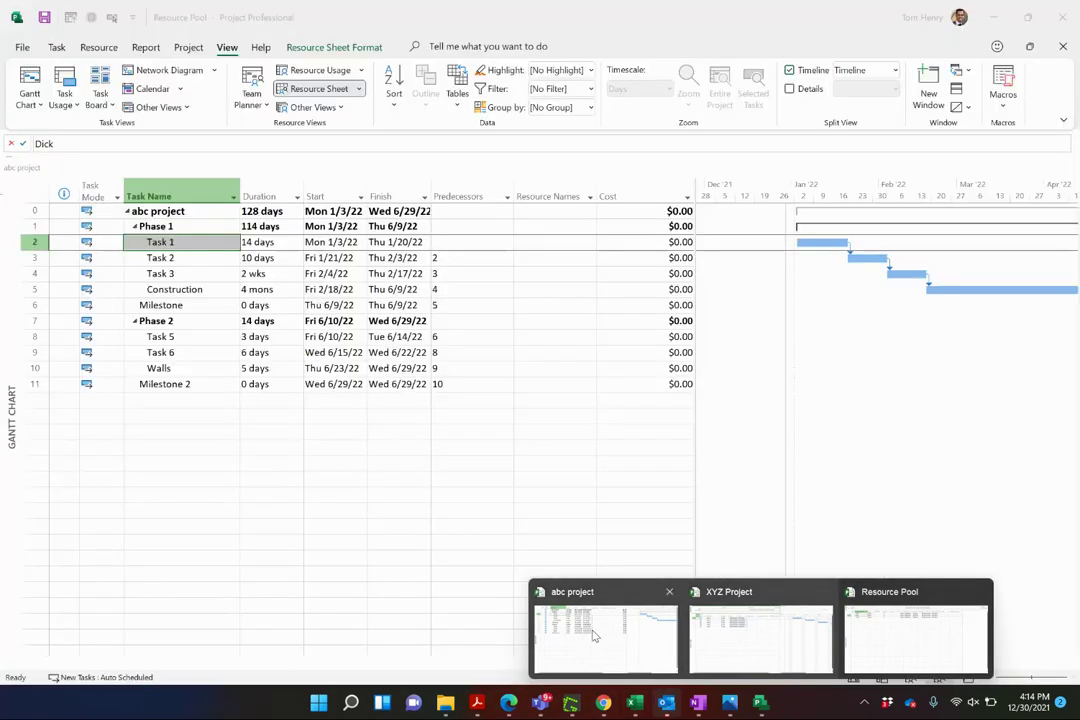
click(594, 636)
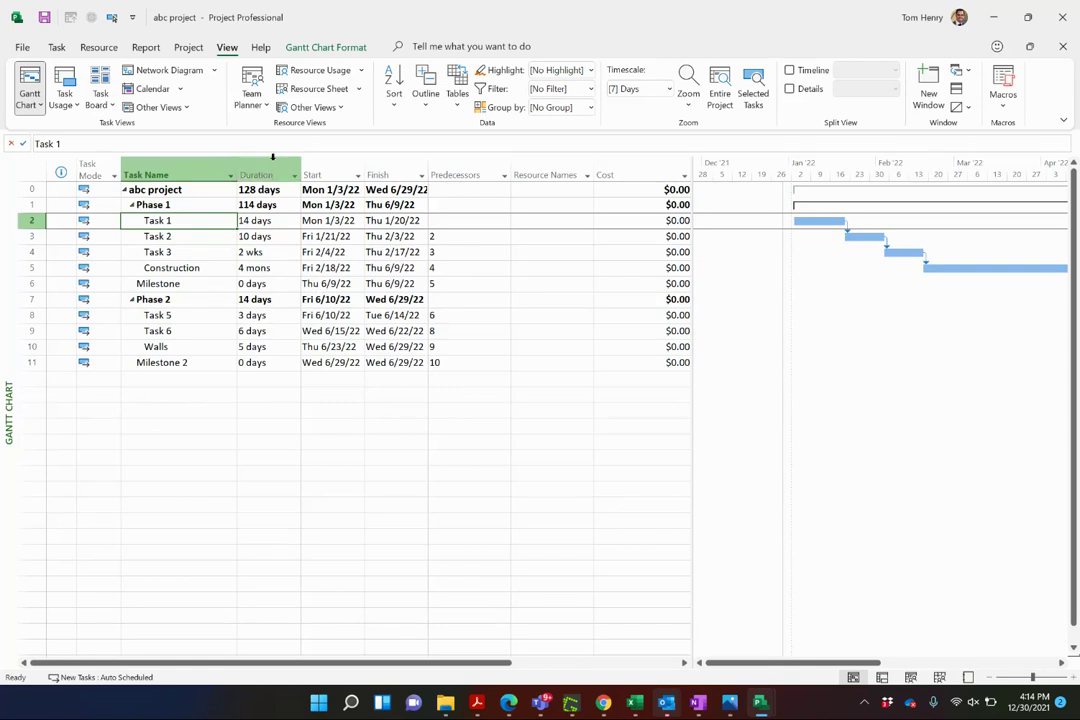
click(103, 48)
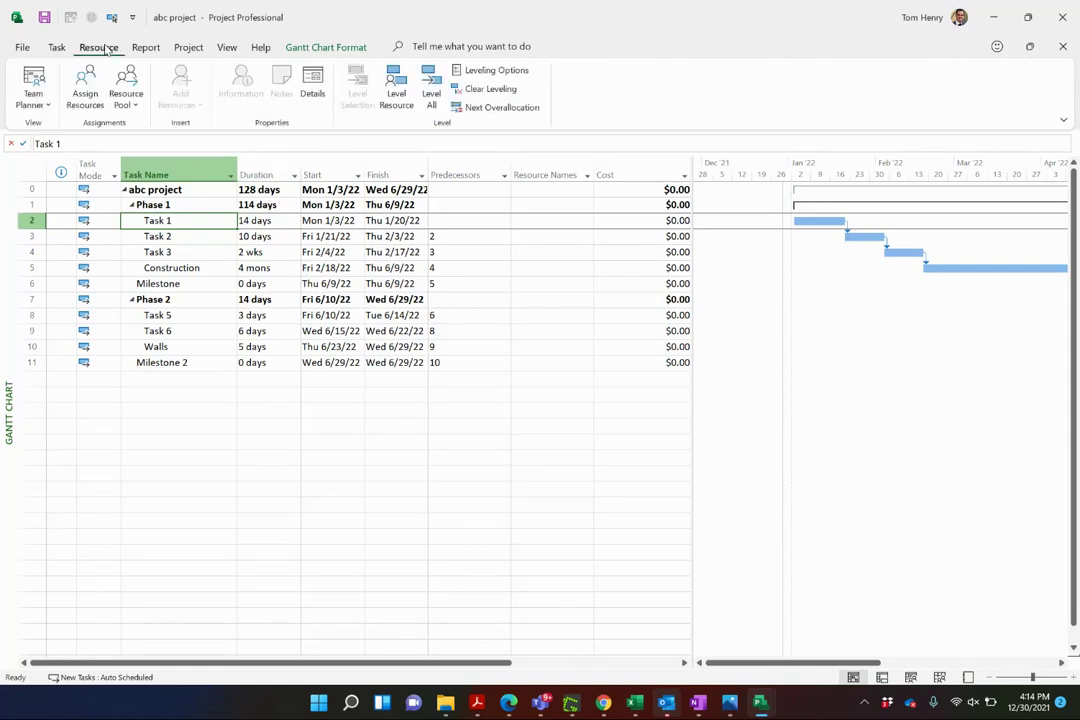
click(122, 100)
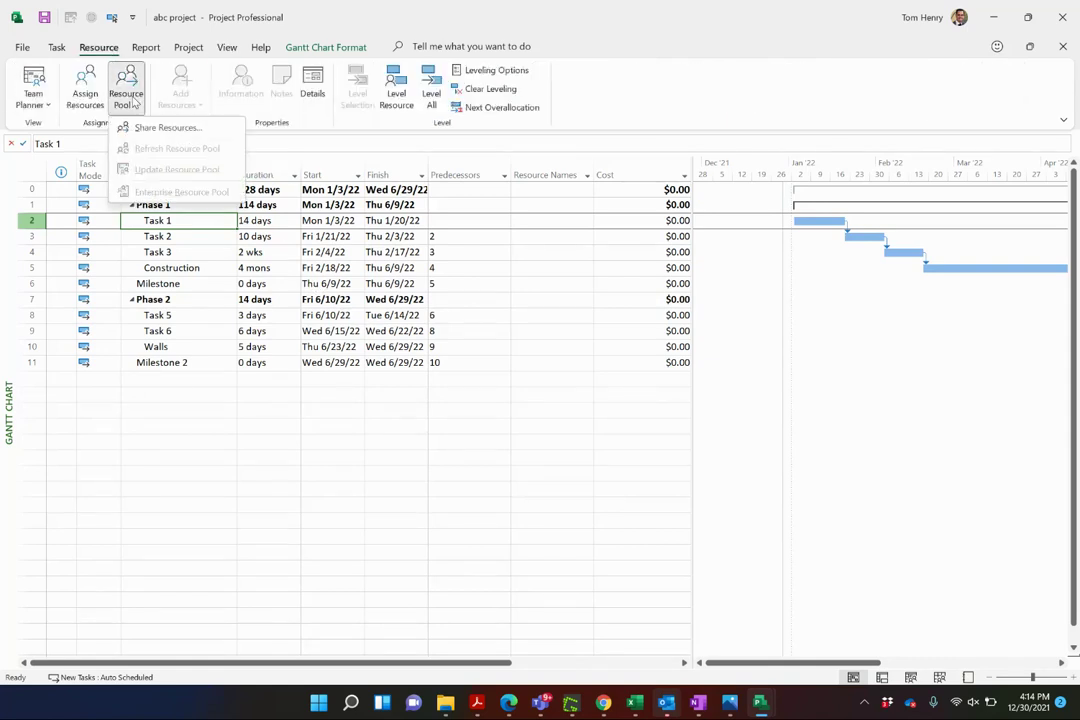
click(160, 127)
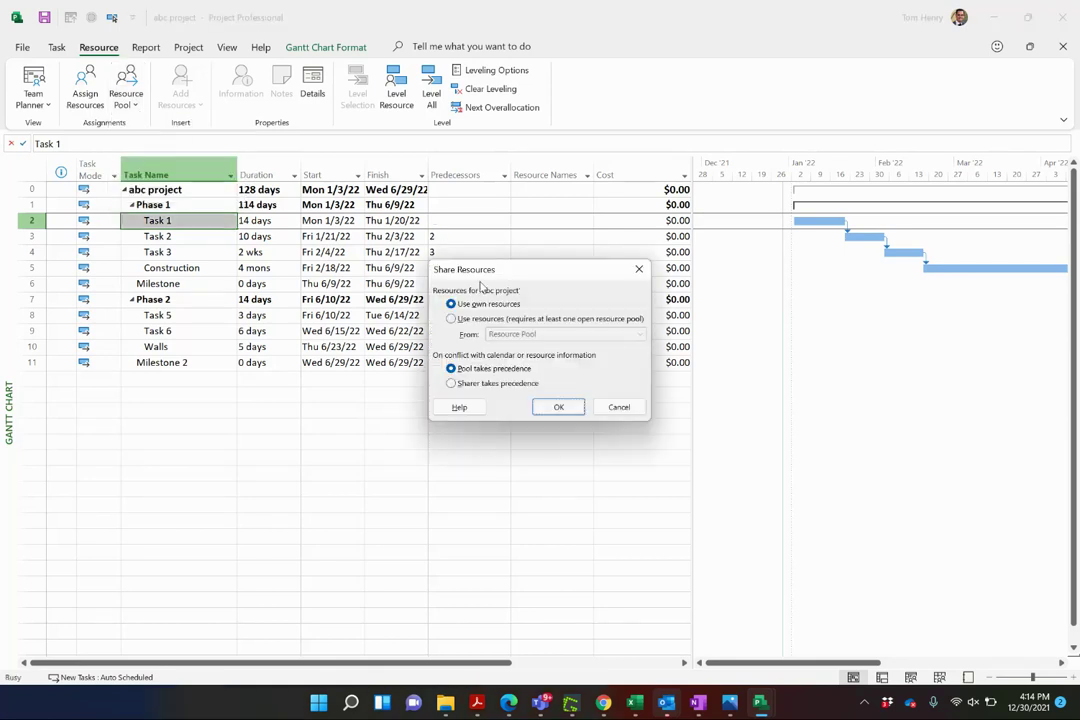
click(478, 318)
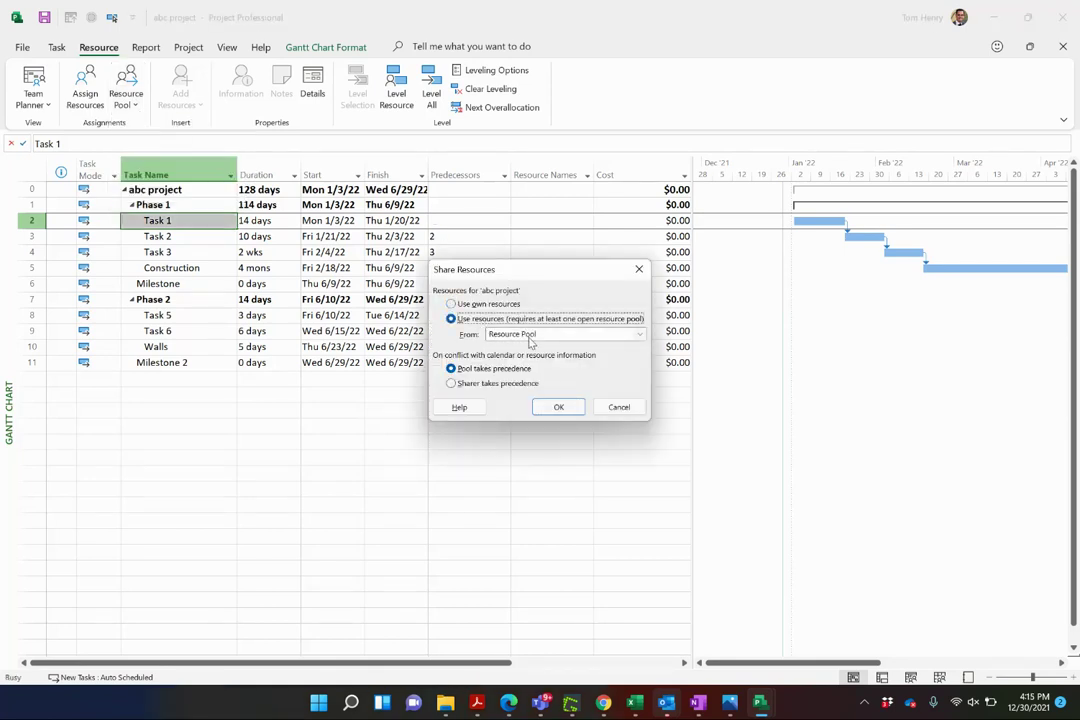
click(530, 338)
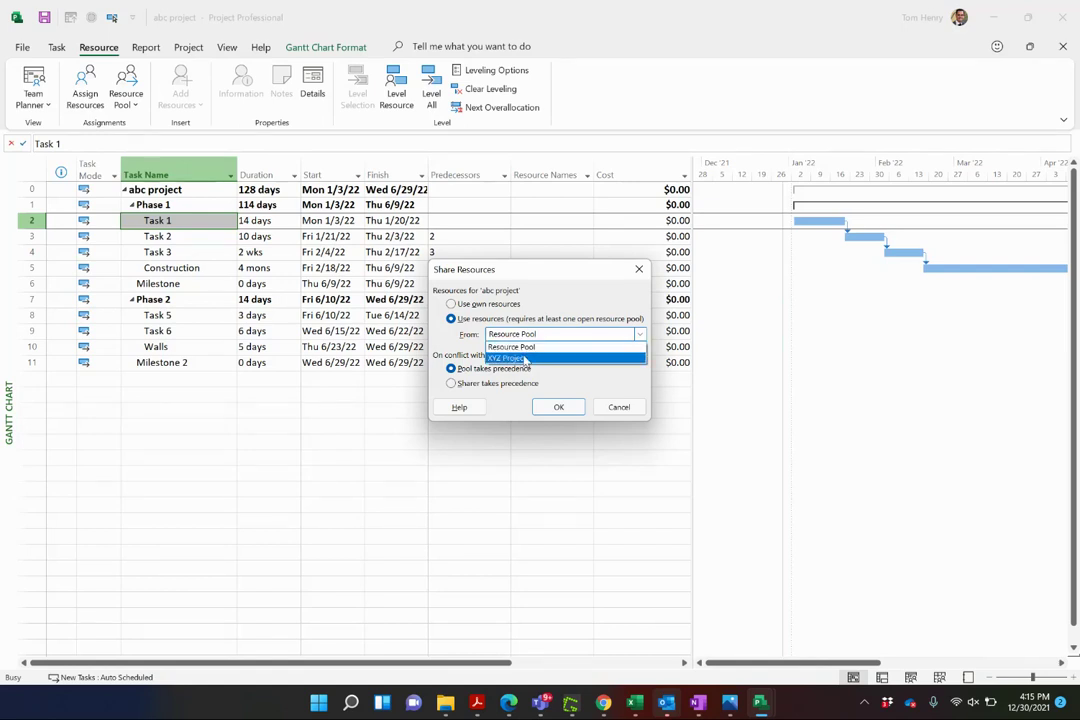
click(527, 349)
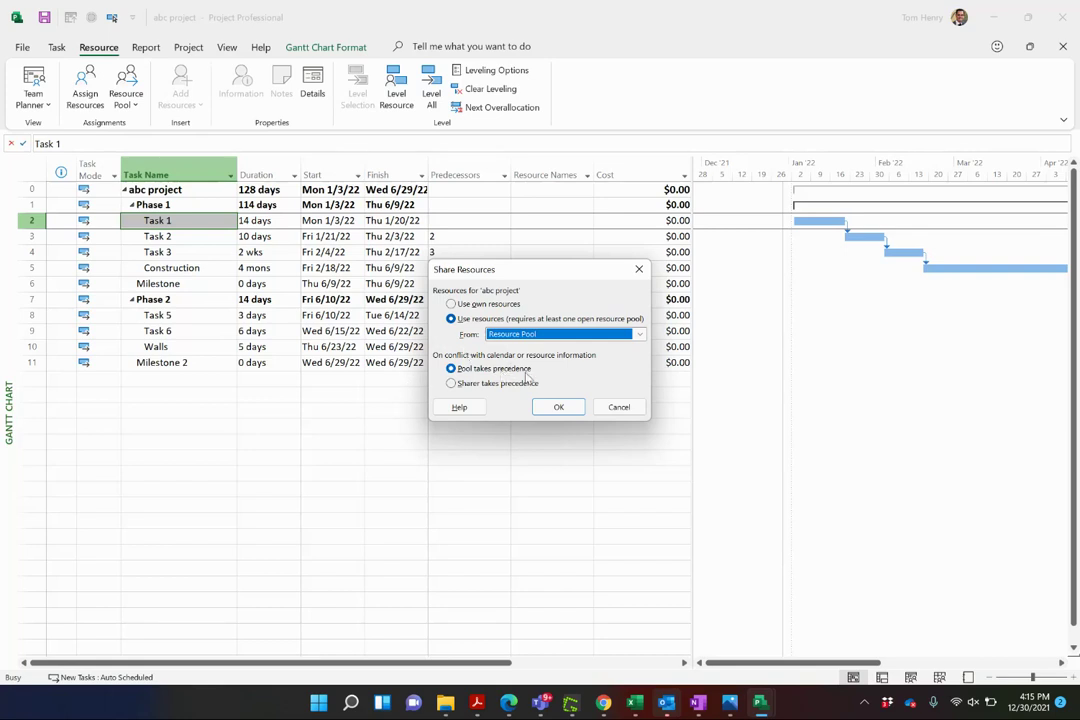
click(569, 413)
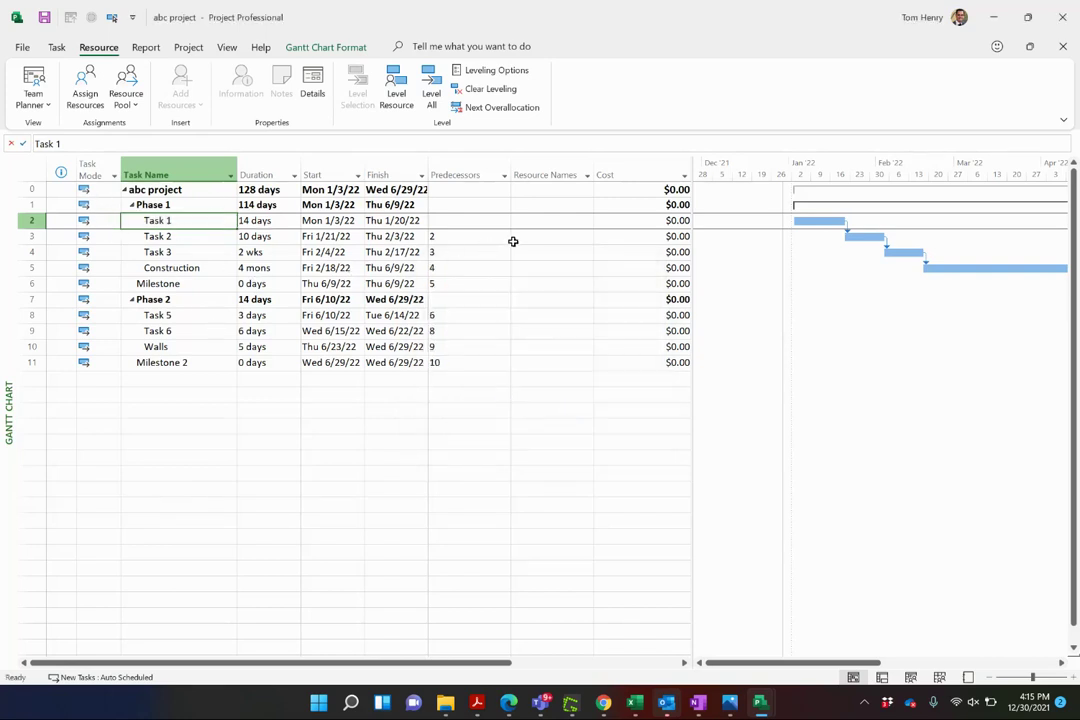
Assign all three pool resources to Task 1 of abc project
click(535, 220)
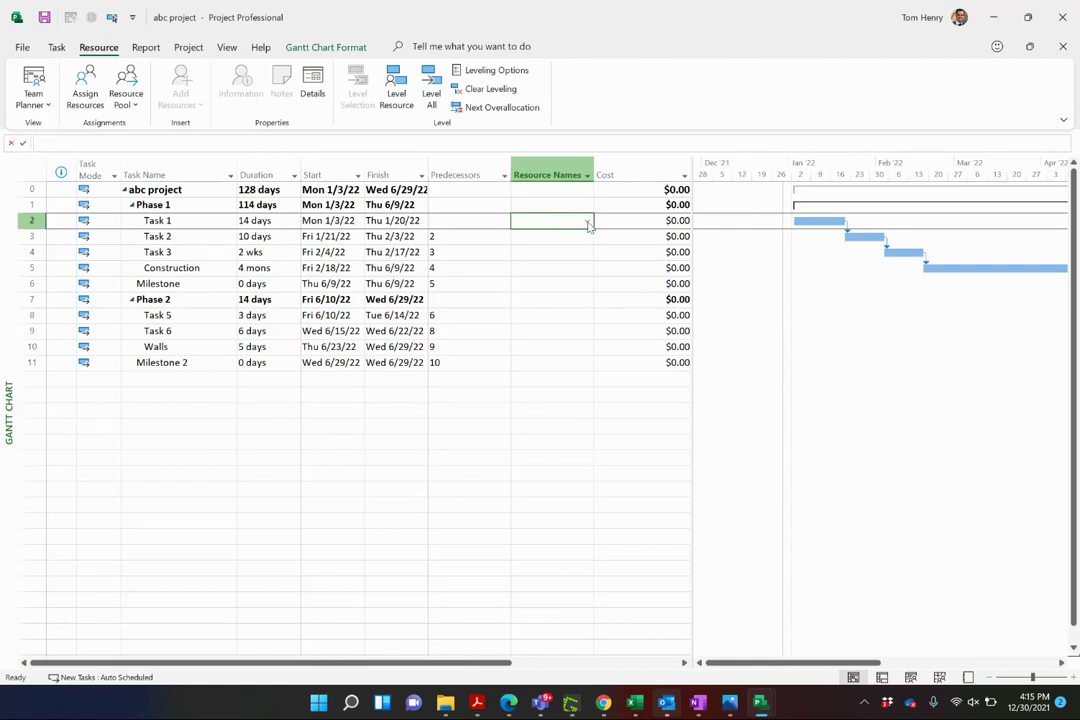
click(587, 222)
click(577, 236)
click(562, 250)
click(560, 263)
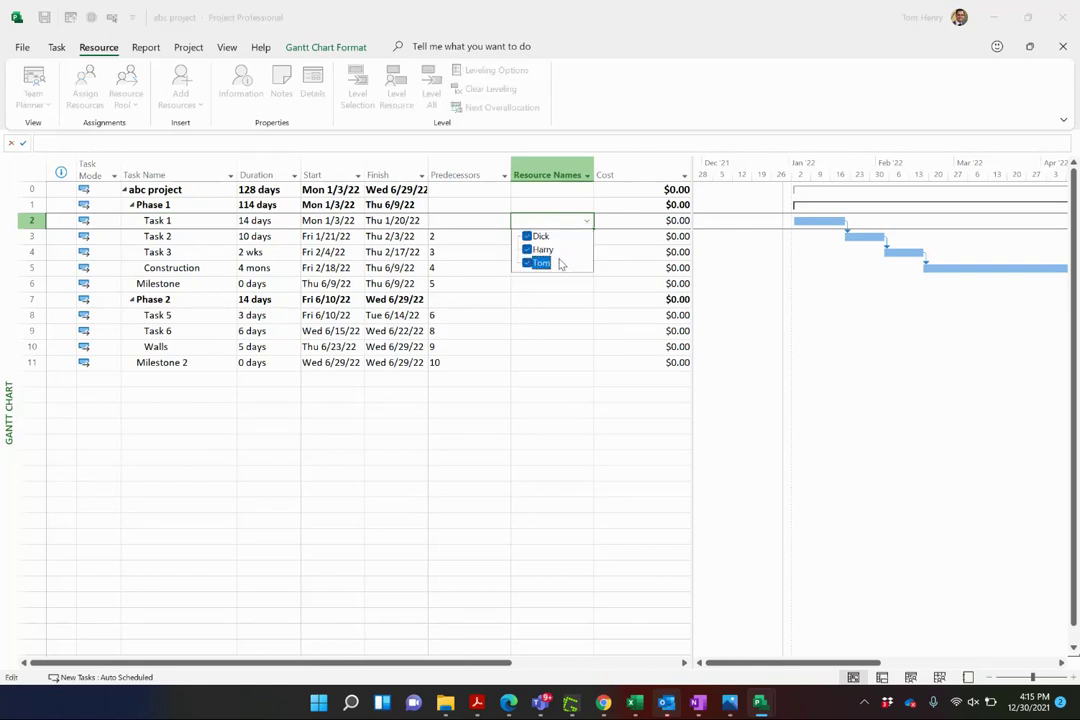
key(Return)
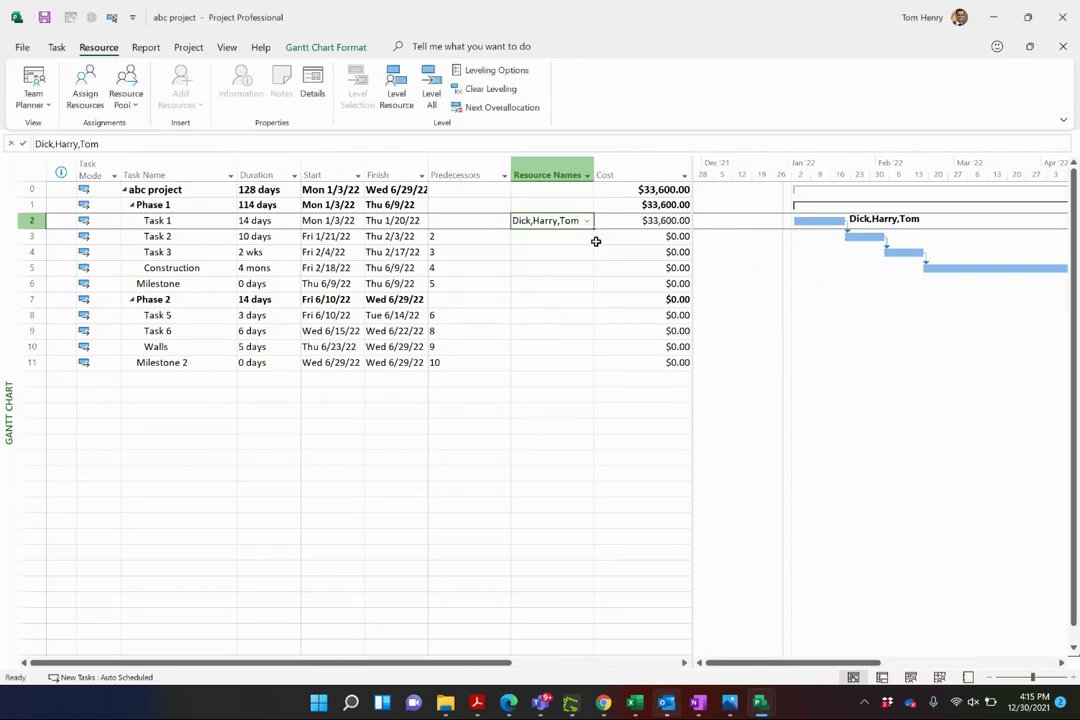
Assign all three pool resources to Task 2 of abc project
click(574, 236)
click(587, 237)
click(577, 251)
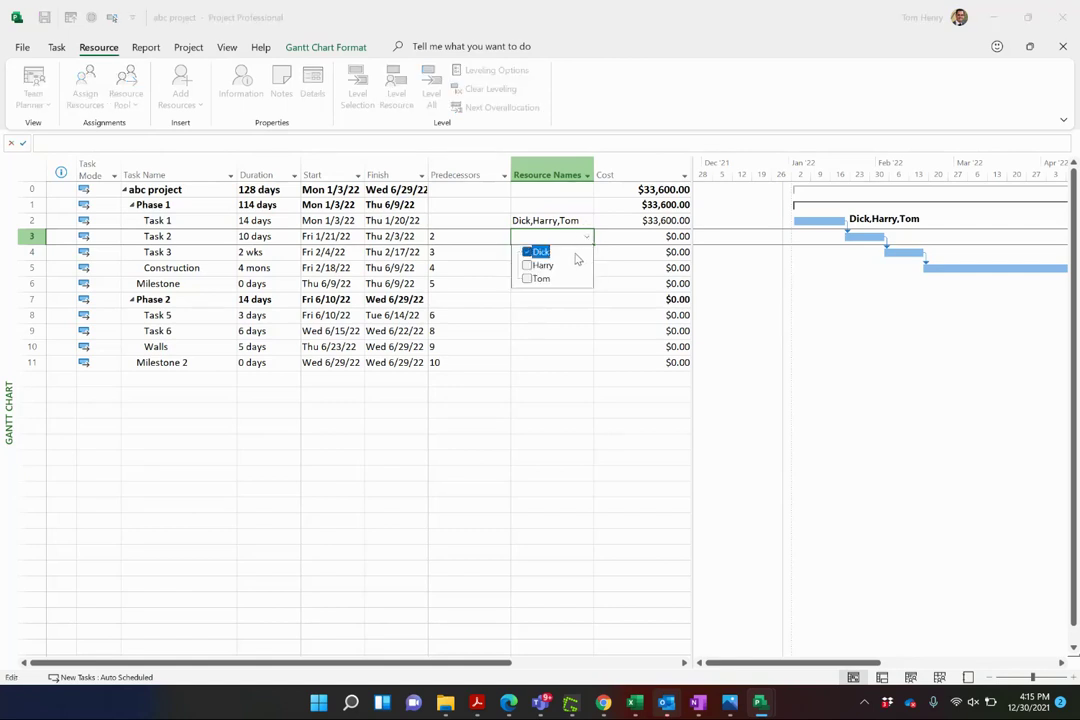
click(562, 265)
click(557, 279)
key(Return)
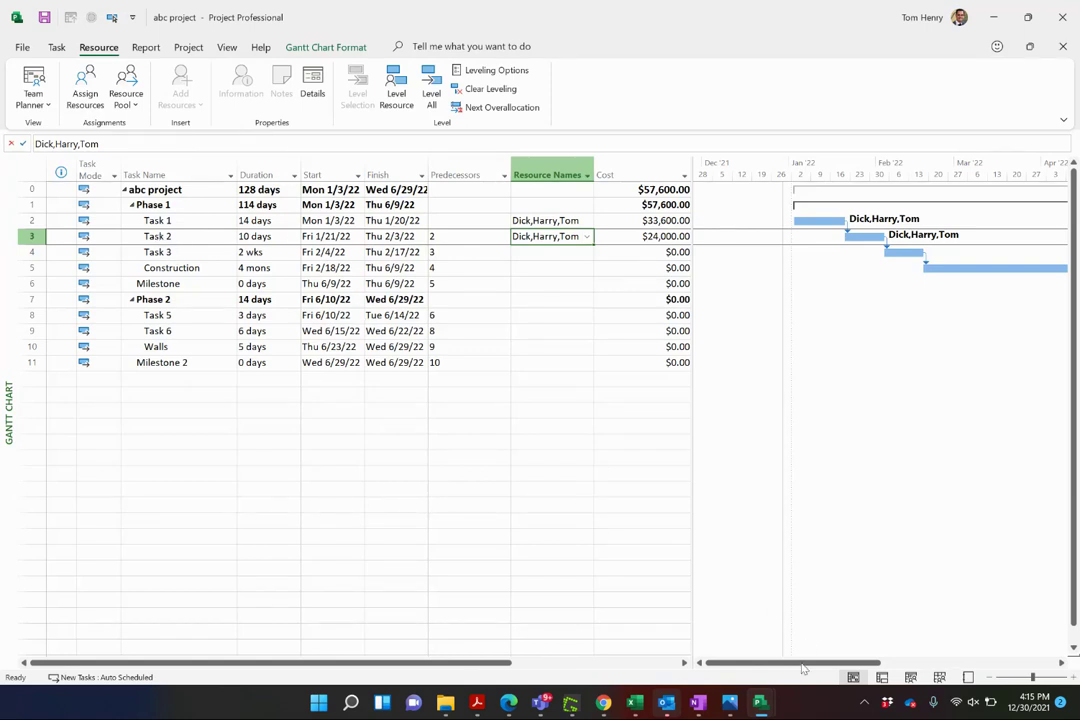
Switch to XYZ Project and set it to share resources from the Resource Pool file
click(760, 704)
click(748, 640)
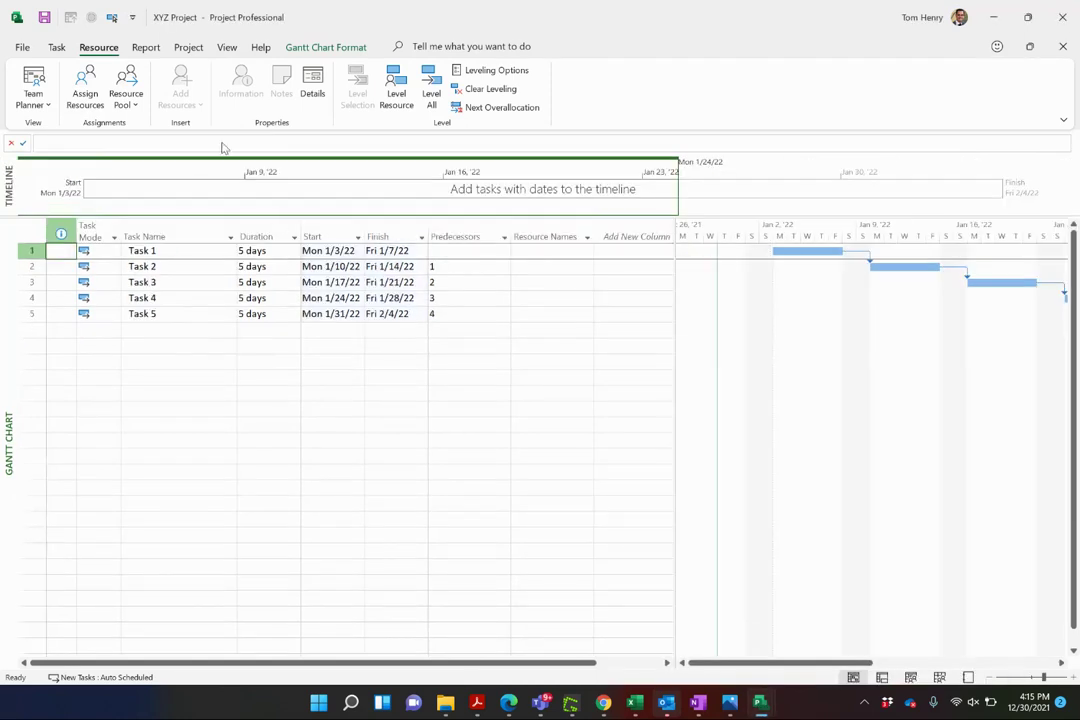
click(126, 95)
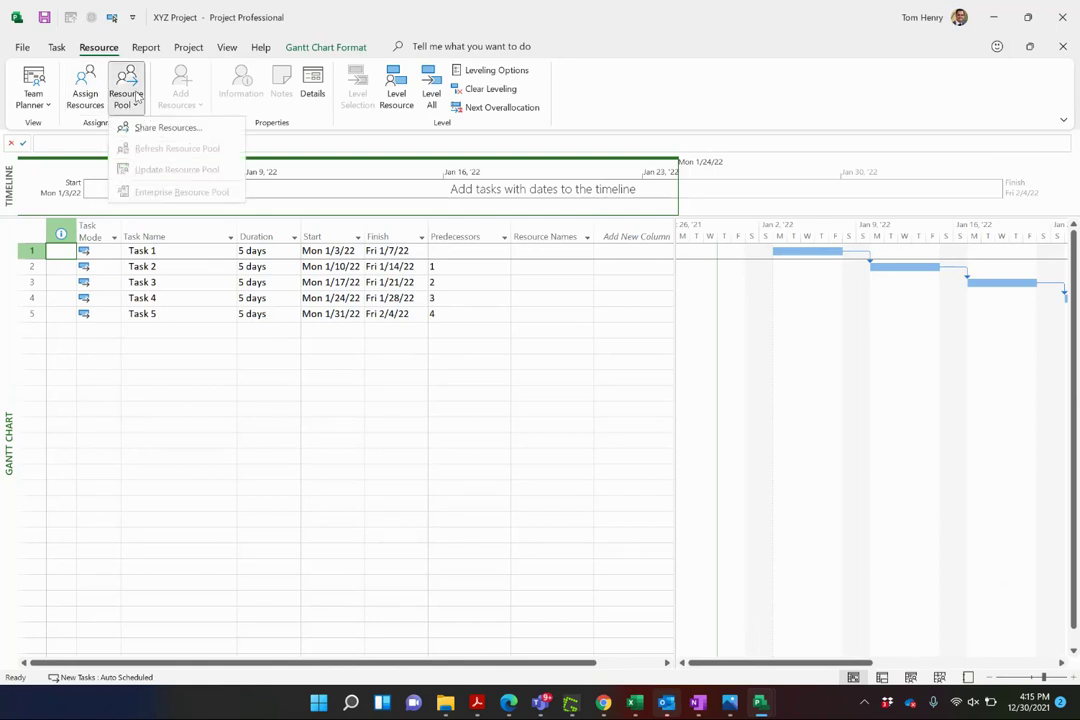
click(157, 128)
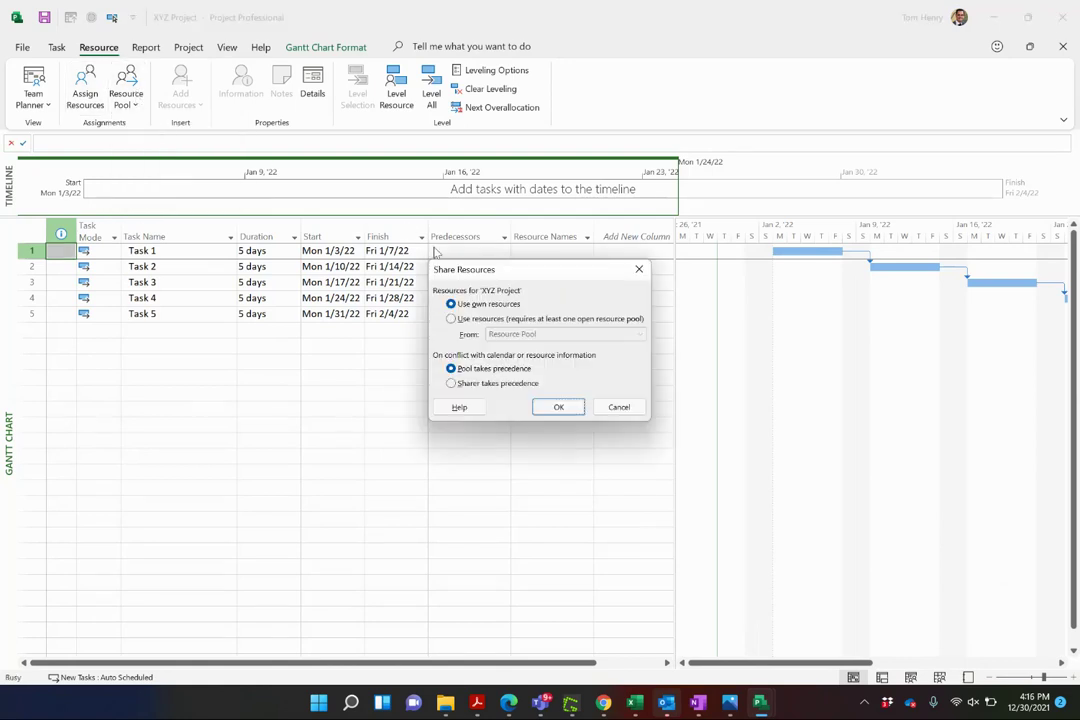
click(466, 319)
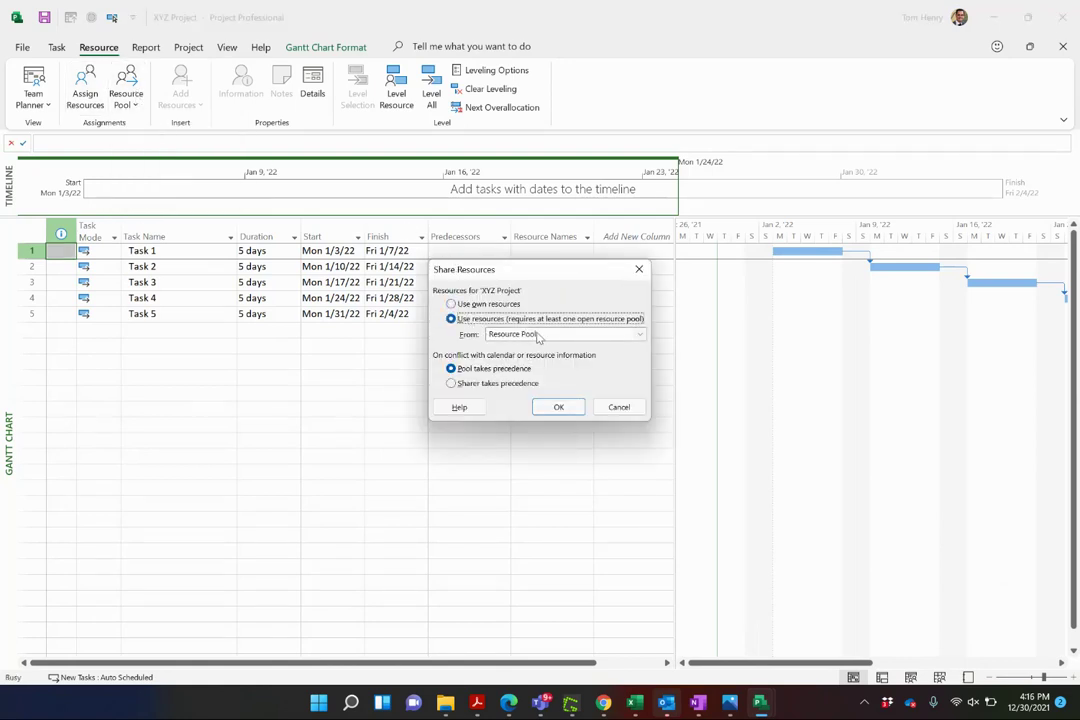
click(559, 408)
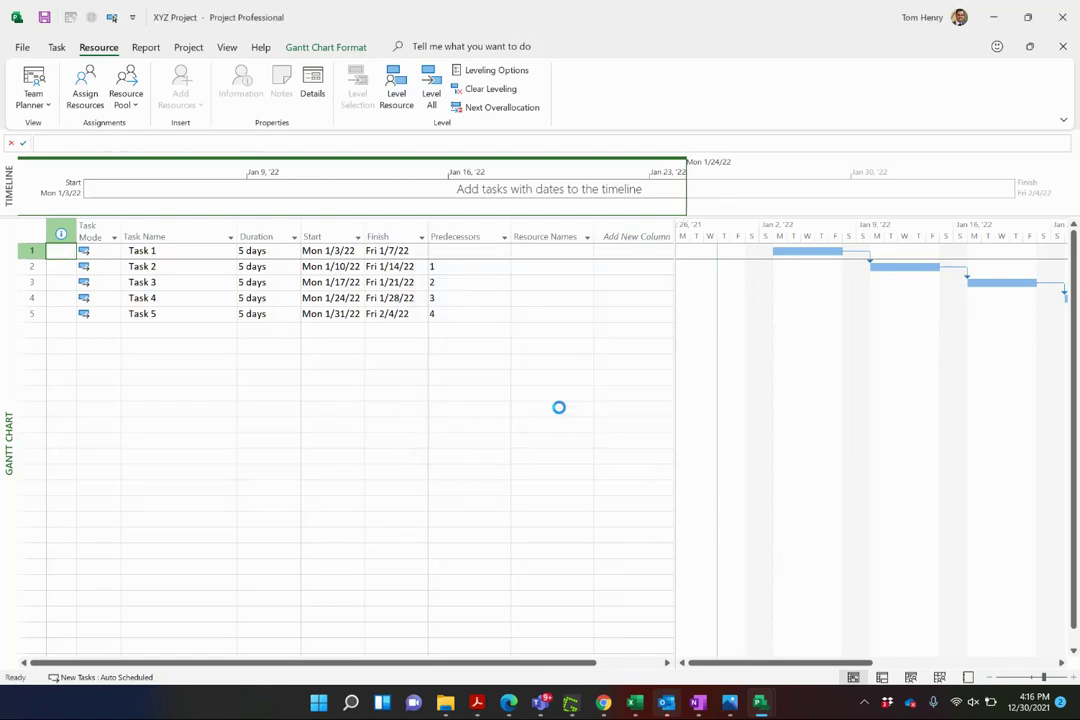
Assign all three pool resources to Task 1 of XYZ Project
click(543, 266)
click(550, 253)
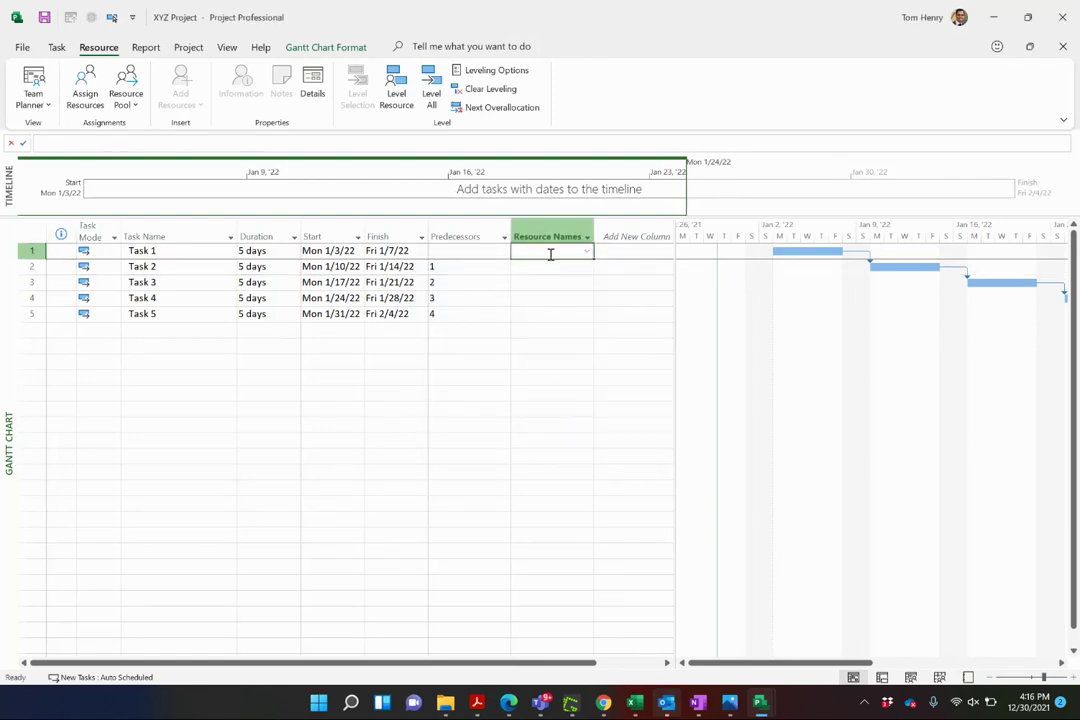
click(588, 252)
click(560, 266)
click(560, 280)
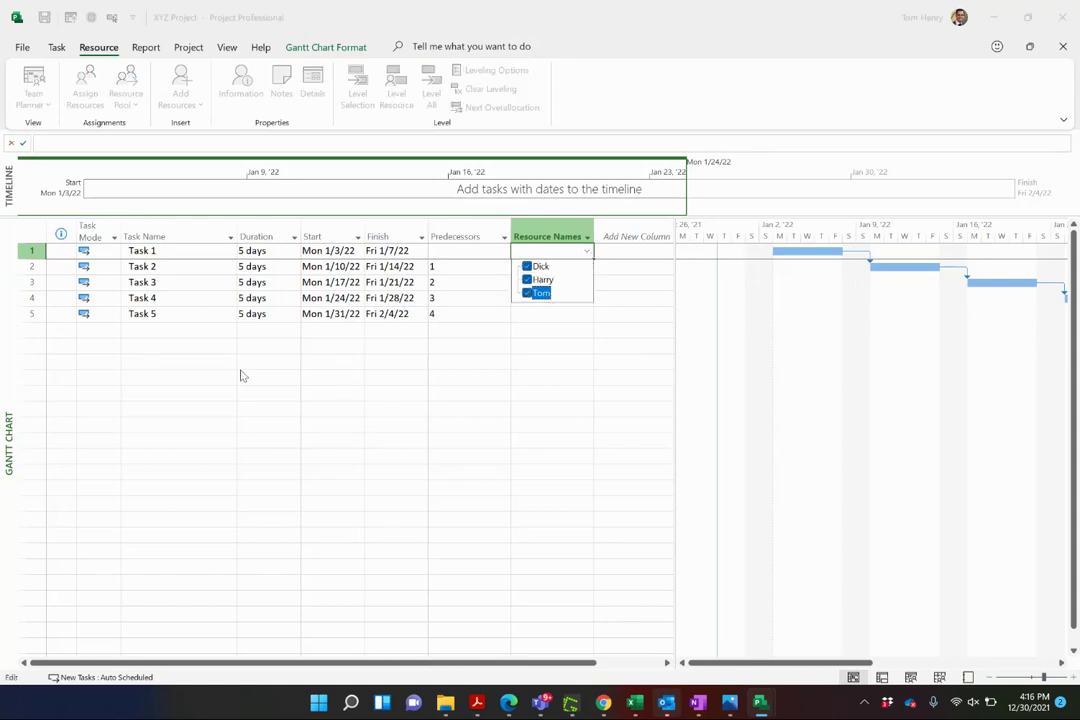
click(190, 389)
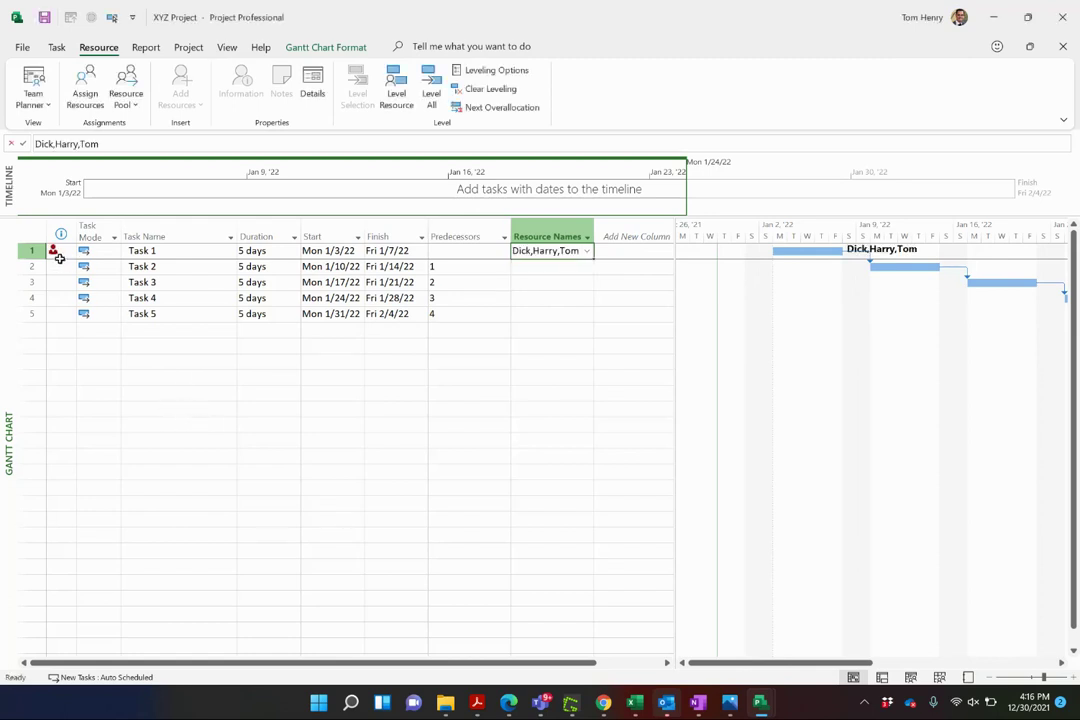
Check Task 1's overallocation indicator and examine the first pool resource's assignments in the Resource Usage view
mouse_move(52, 250)
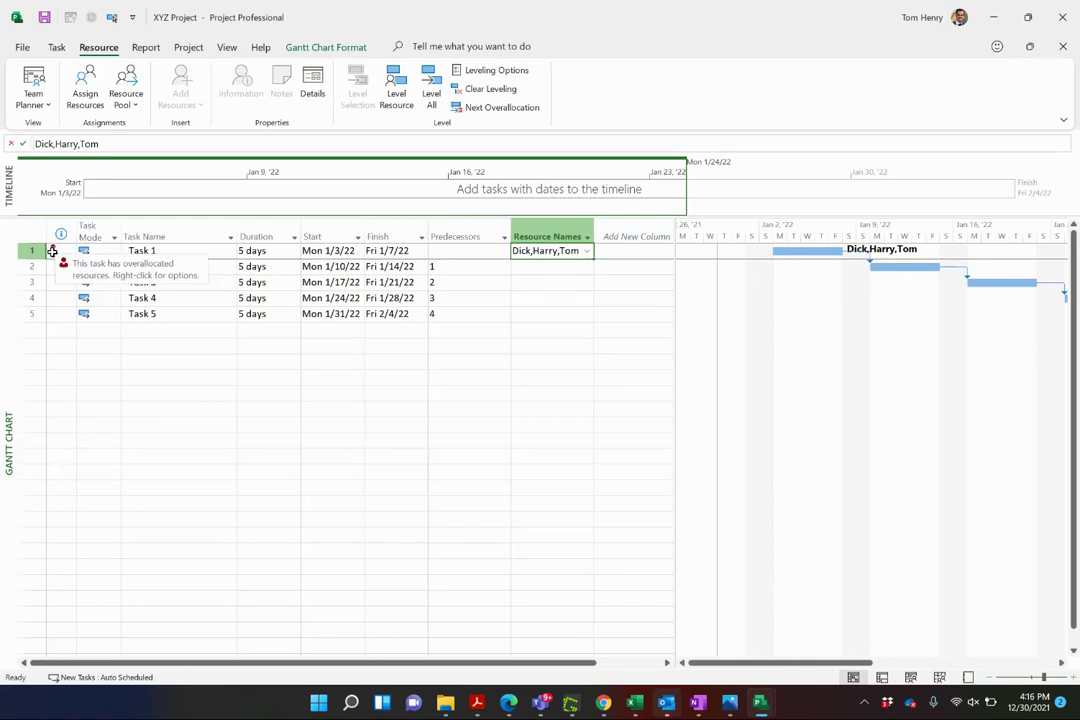
click(173, 252)
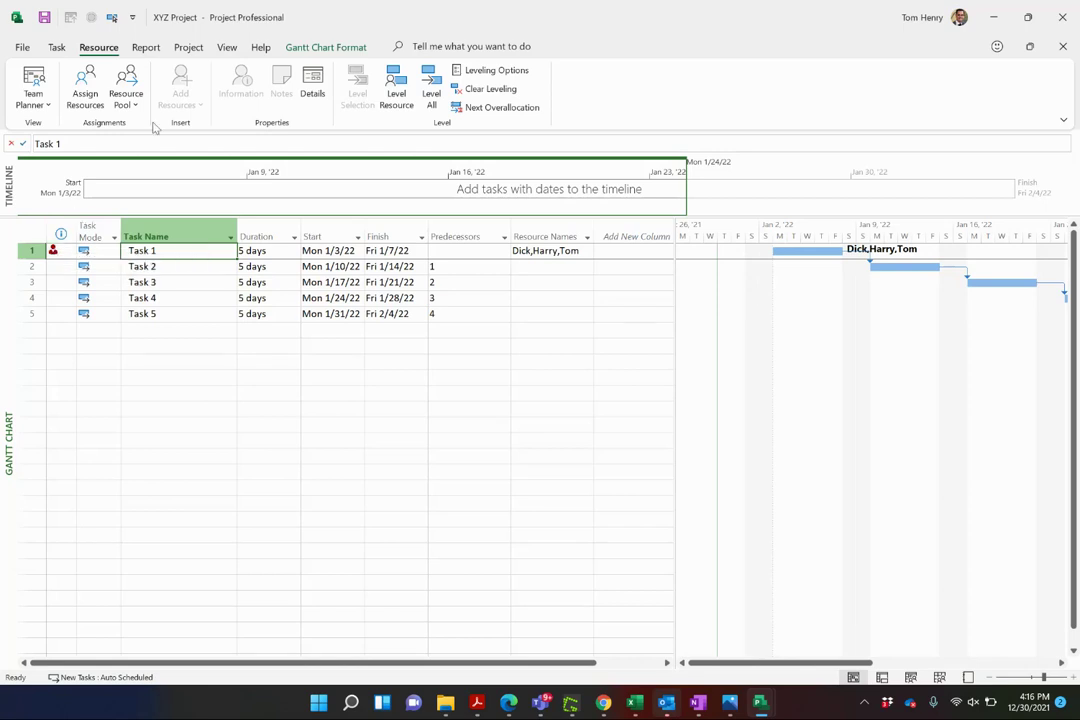
click(227, 47)
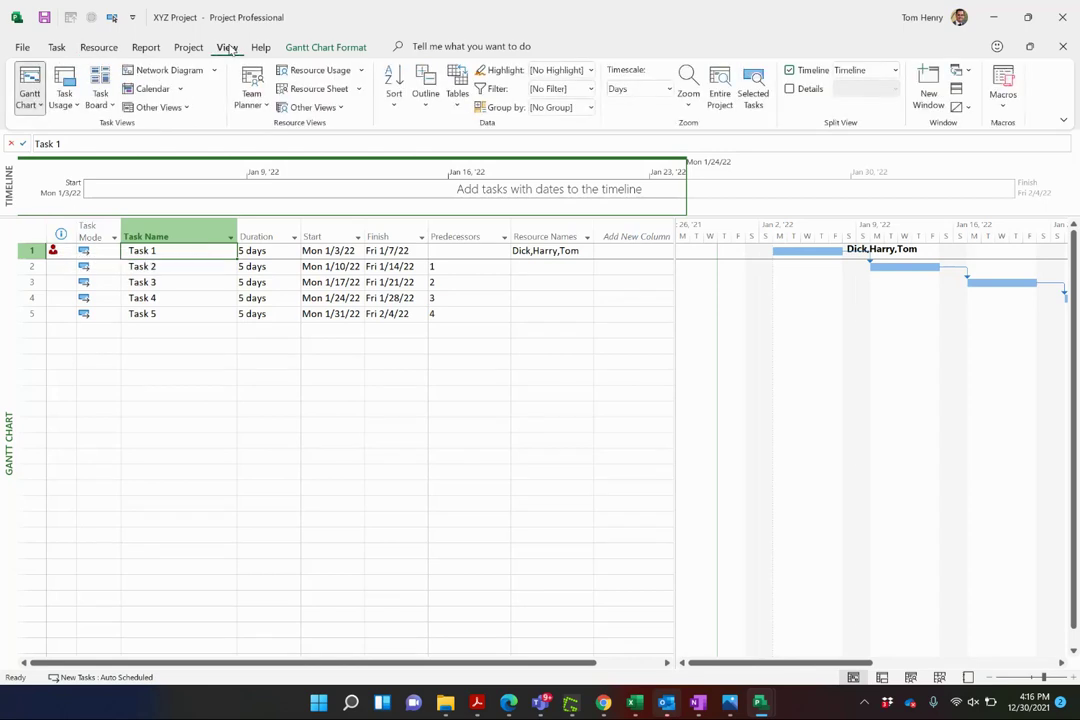
click(302, 72)
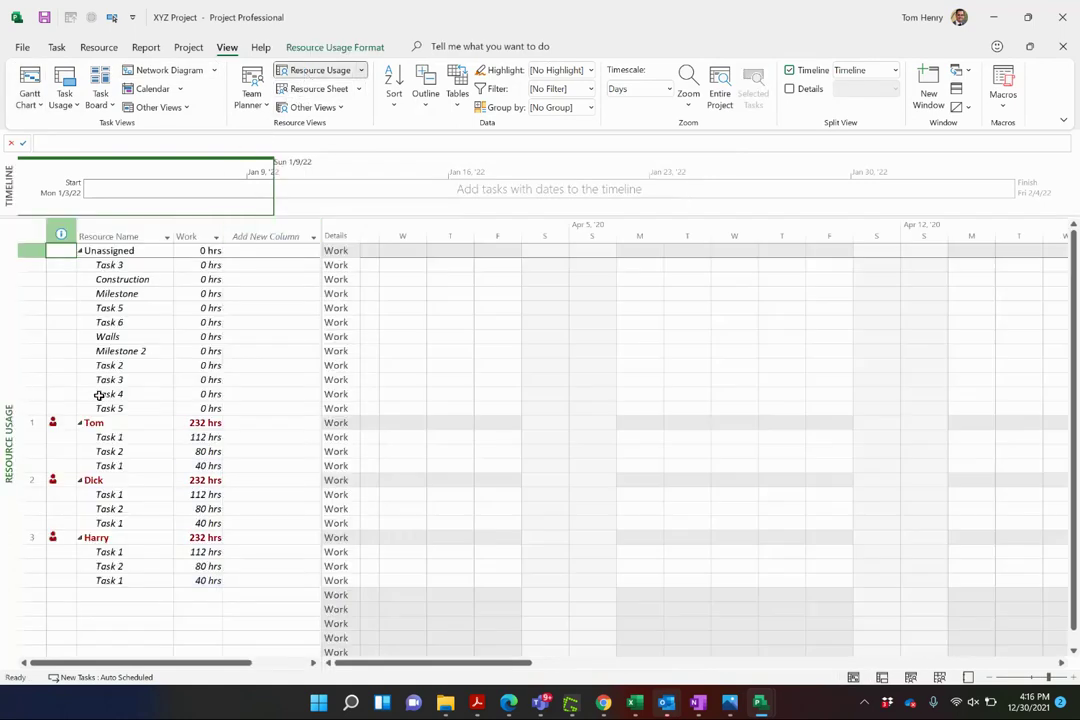
click(97, 426)
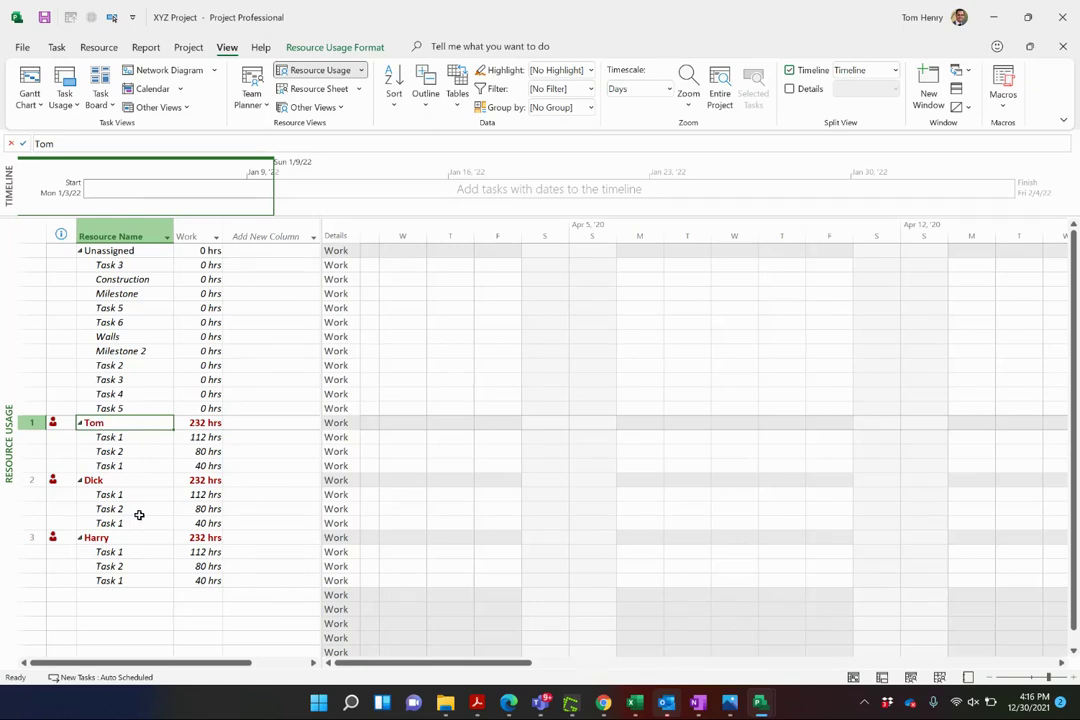
Show XYZ Project in the Task Usage view and bring Task 1's daily work hours into view
click(65, 82)
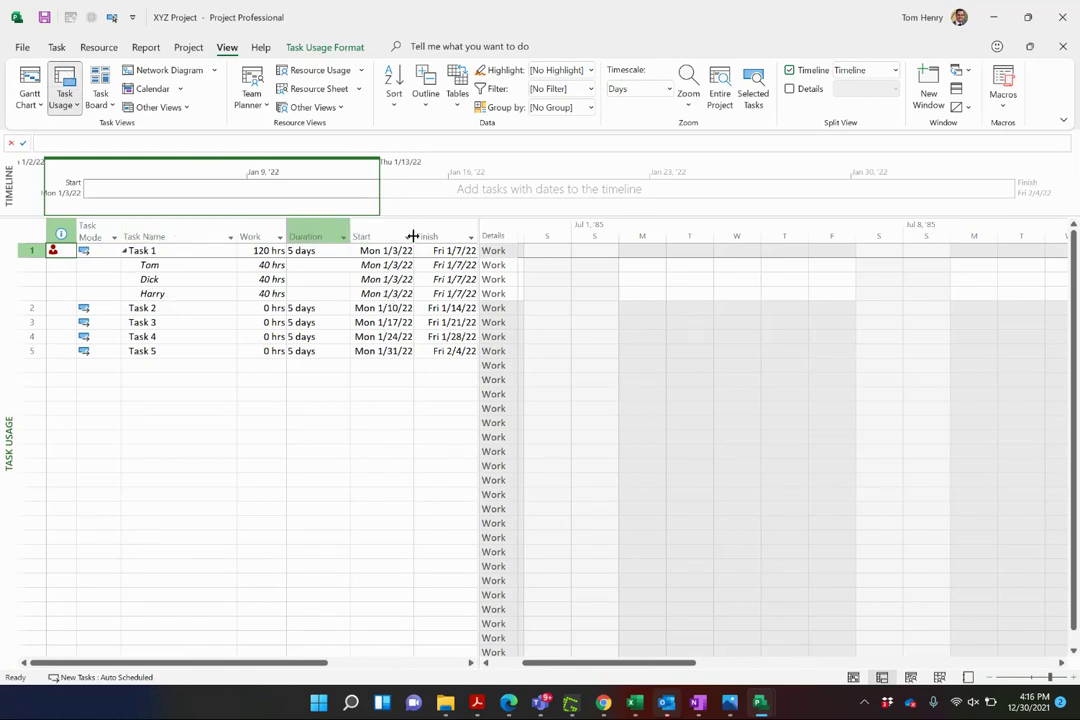
click(110, 17)
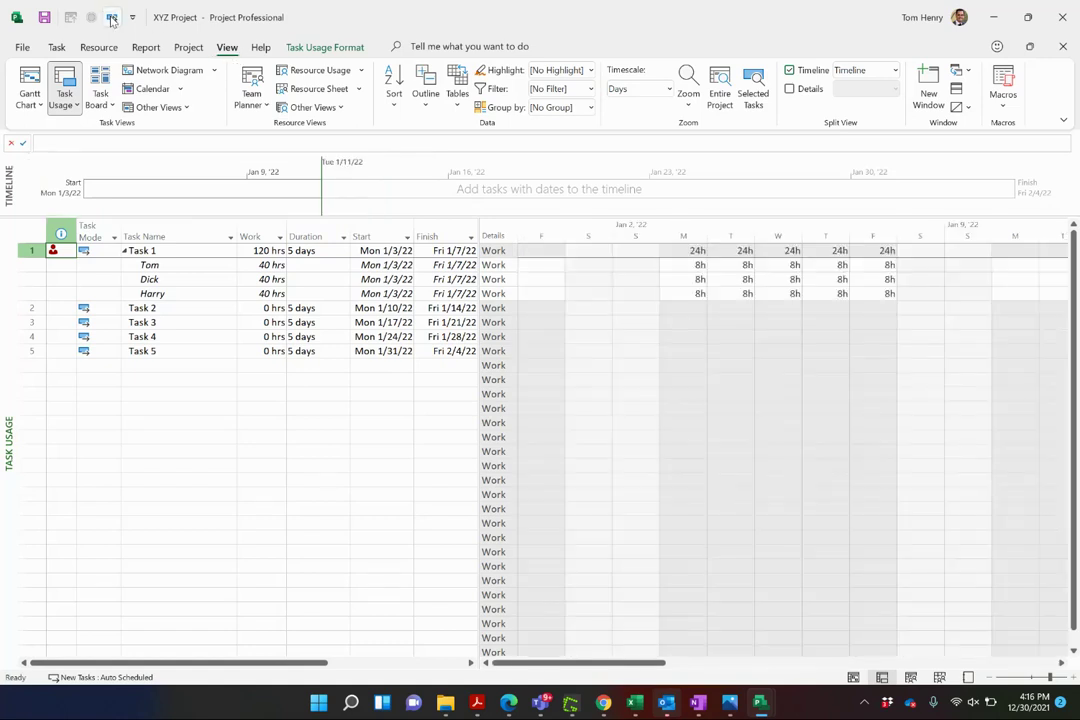
Examine the first pool resource's daily hours across both projects in the Resource Usage view, and return to the Gantt Chart
click(318, 70)
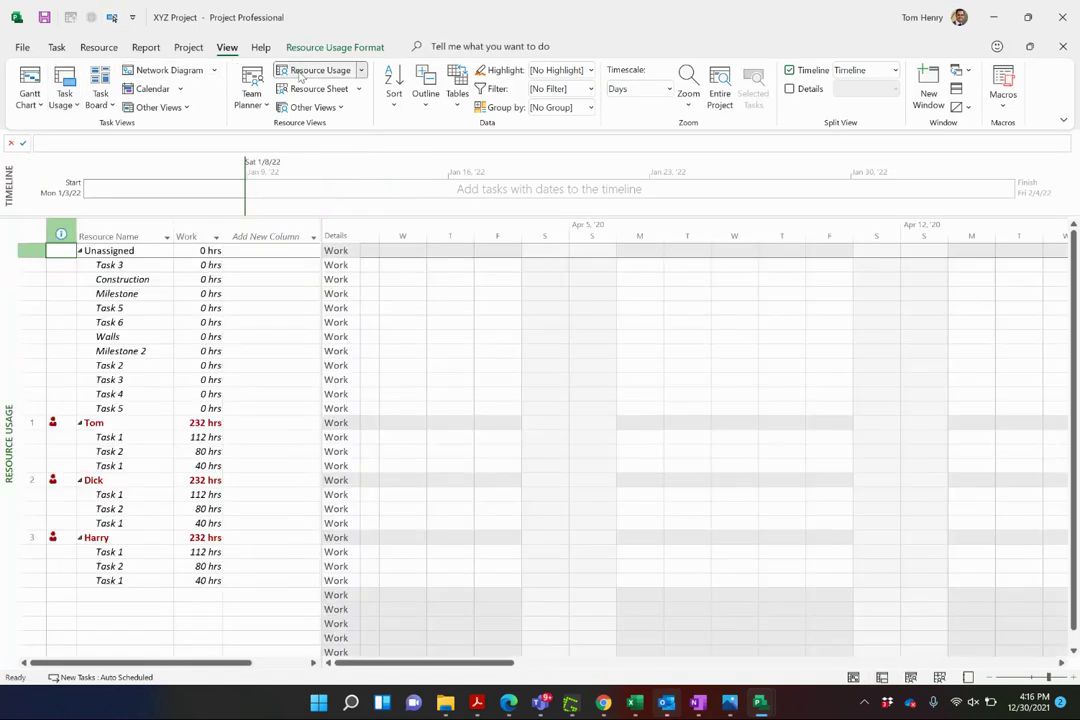
click(116, 422)
click(137, 452)
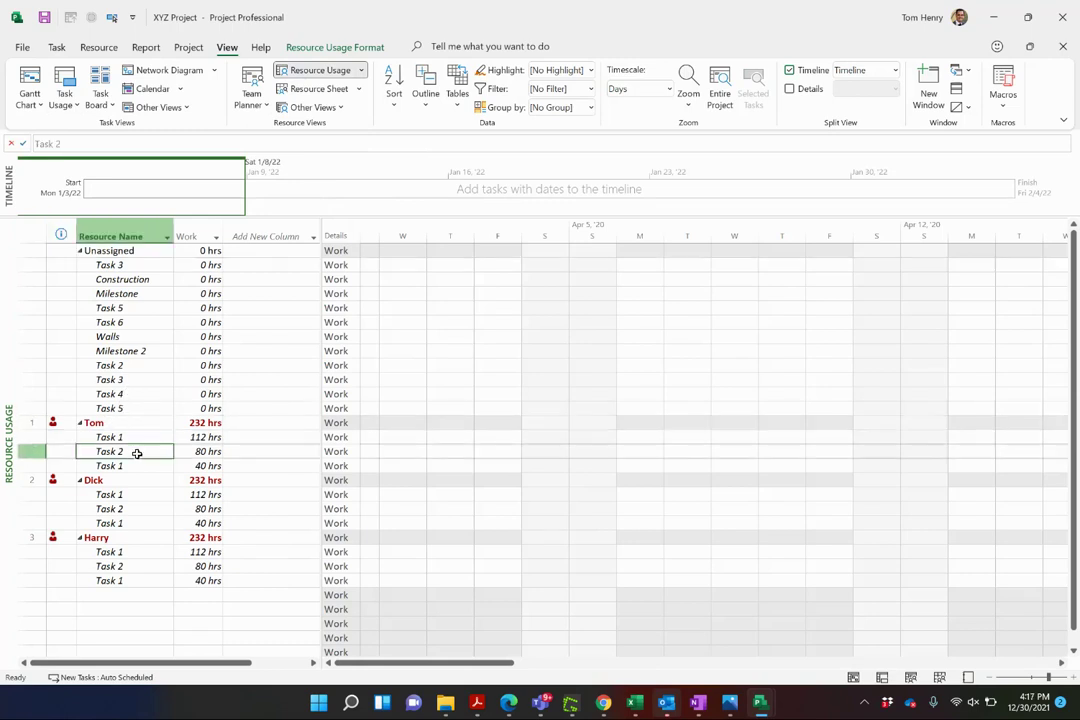
click(137, 466)
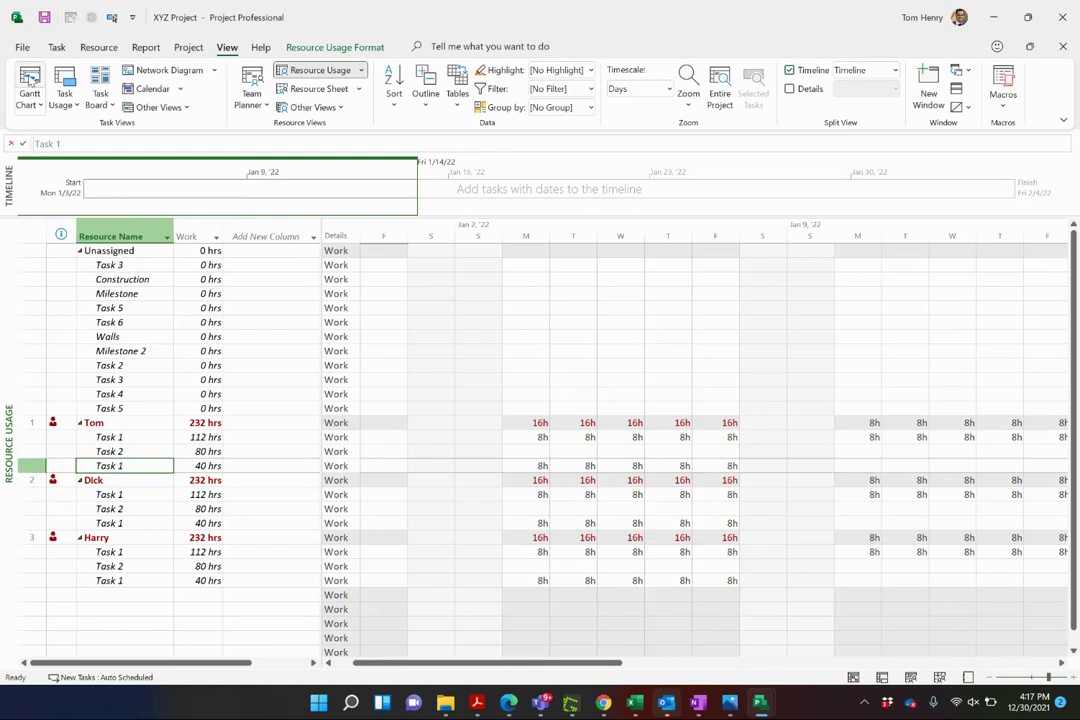
click(31, 80)
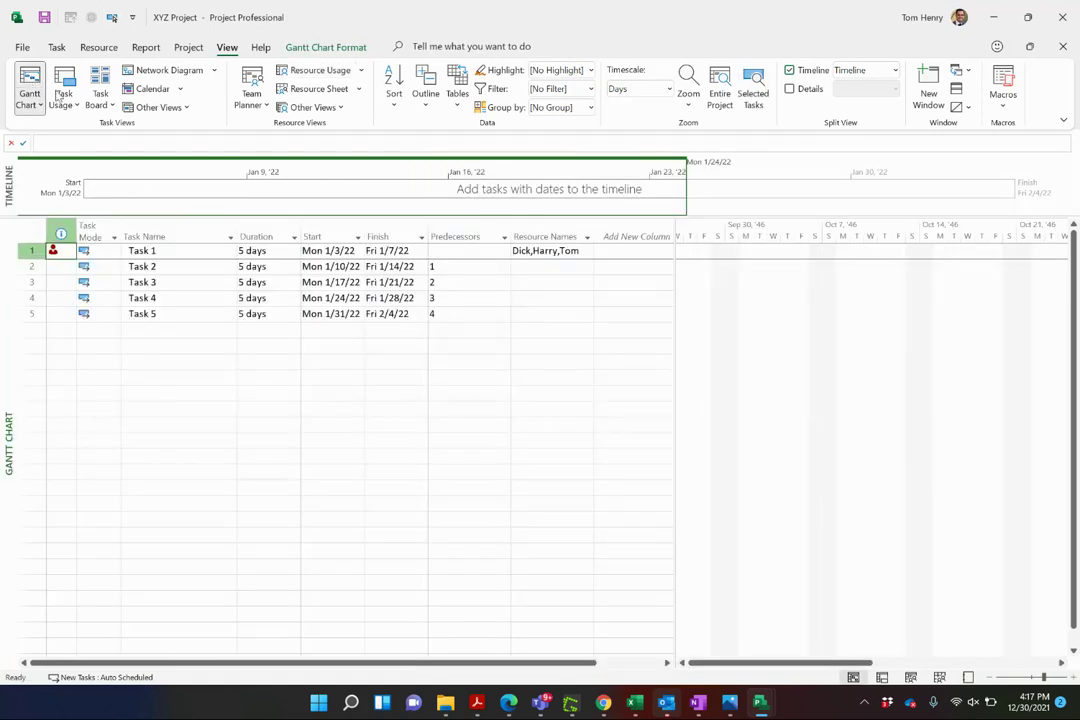